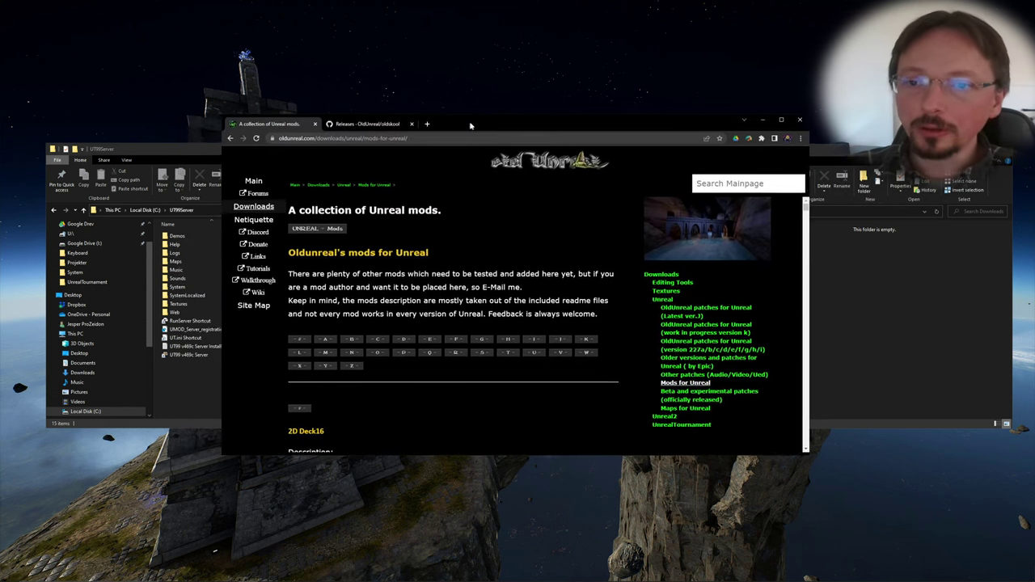
# Step: Search the oldunreal mods page for 'Background' and download osxBackgroundChanger.zip
pyautogui.click(812, 122)
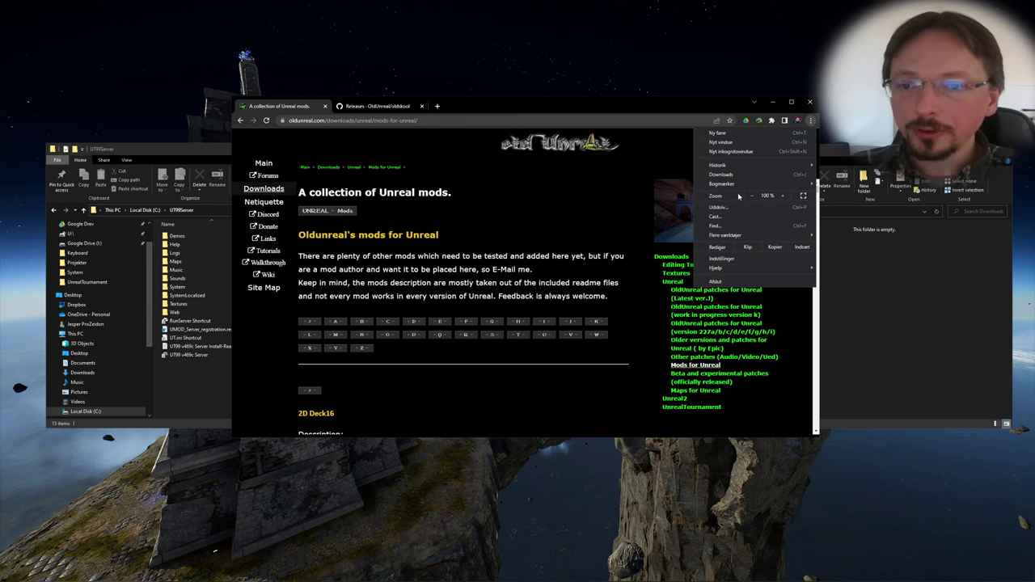
pyautogui.click(721, 227)
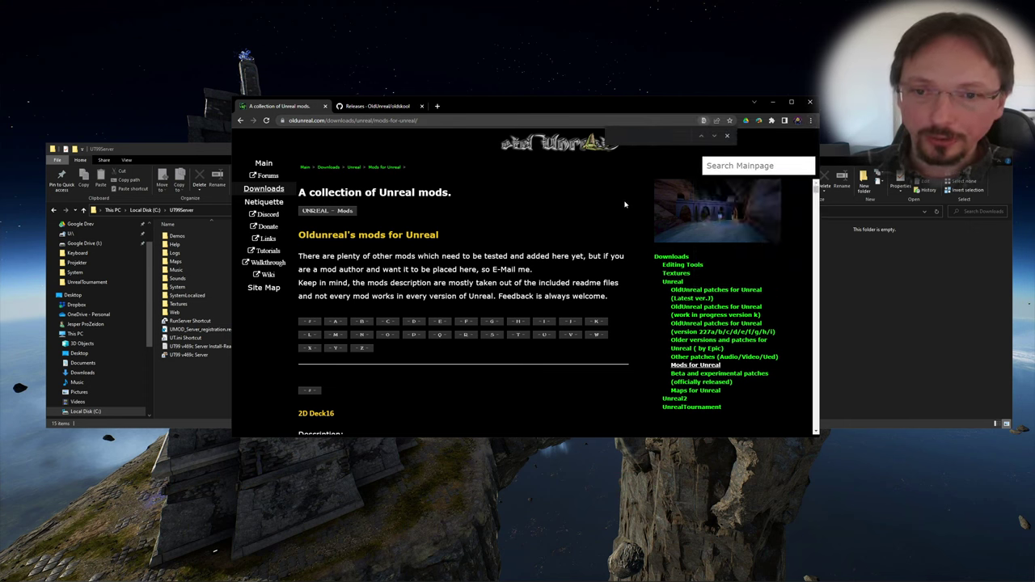
pyautogui.write('Background')
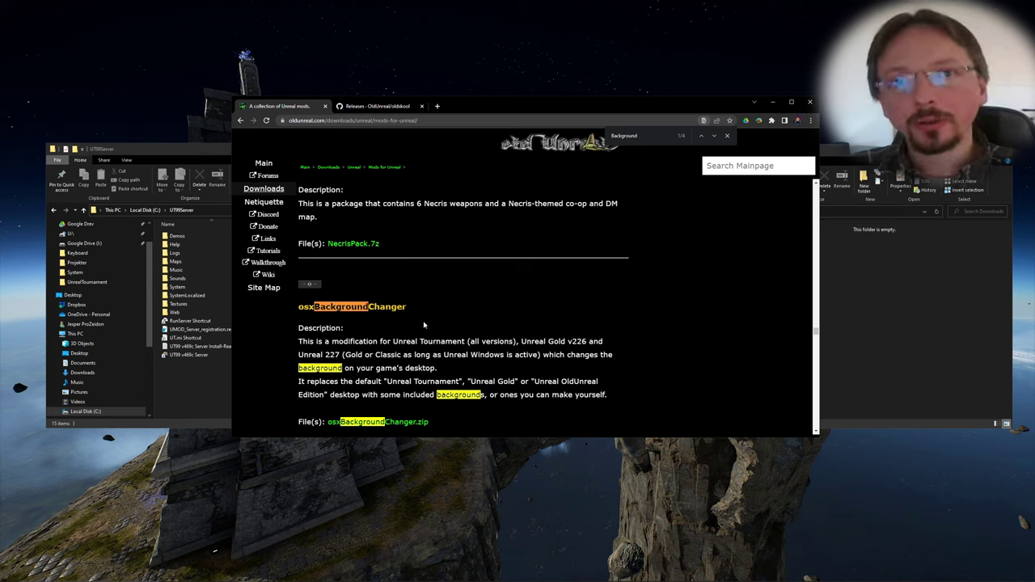
pyautogui.scroll(-1, 424, 325)
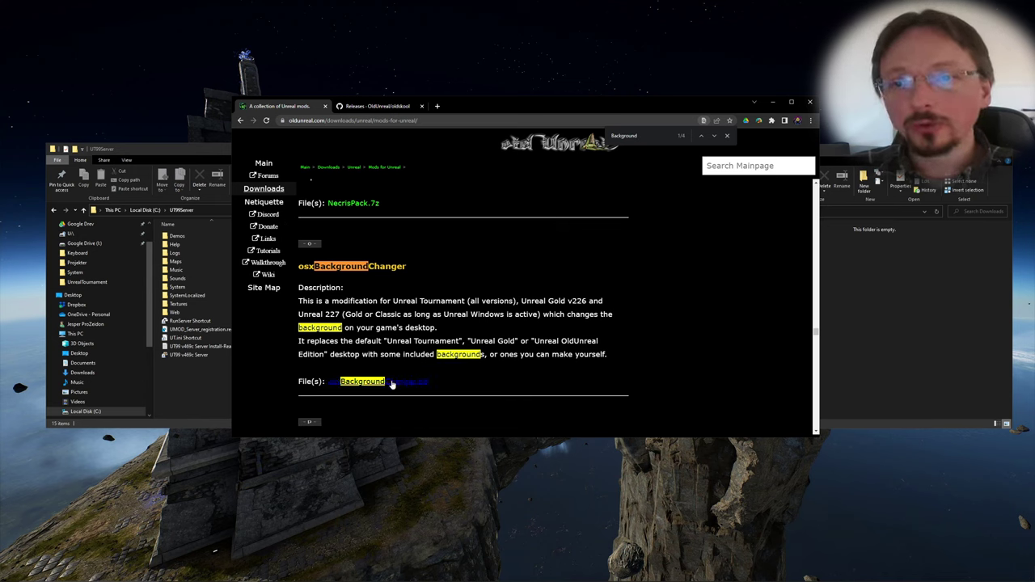
pyautogui.click(393, 385)
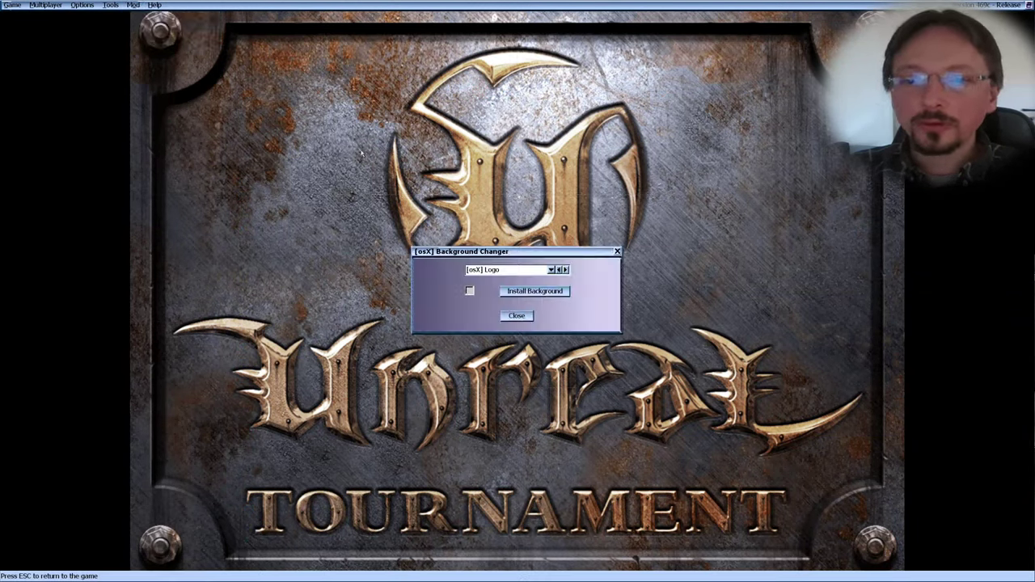
# Step: Choose [osX] Logo 2 from the background dropdown and install it
pyautogui.click(551, 270)
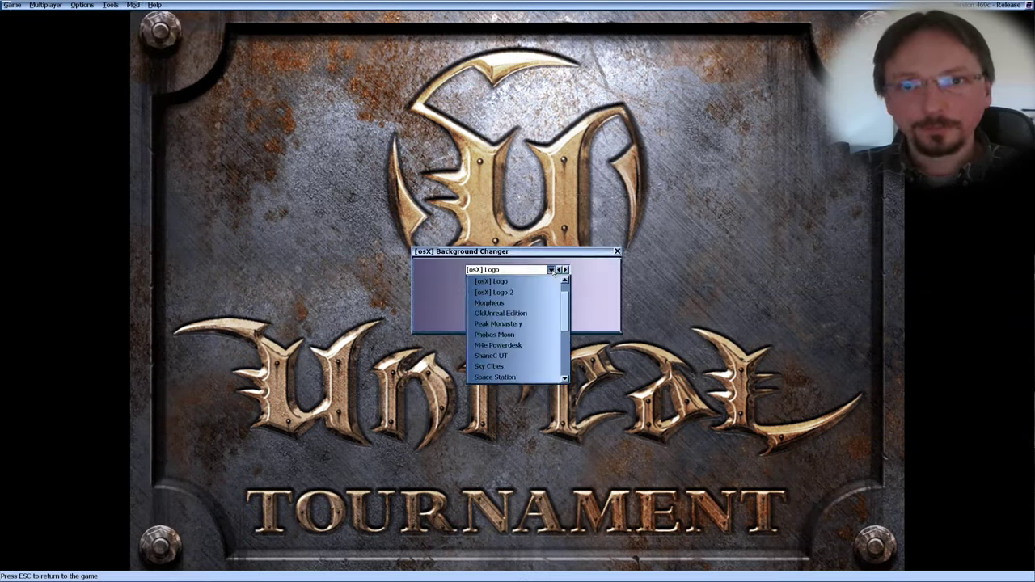
pyautogui.click(523, 293)
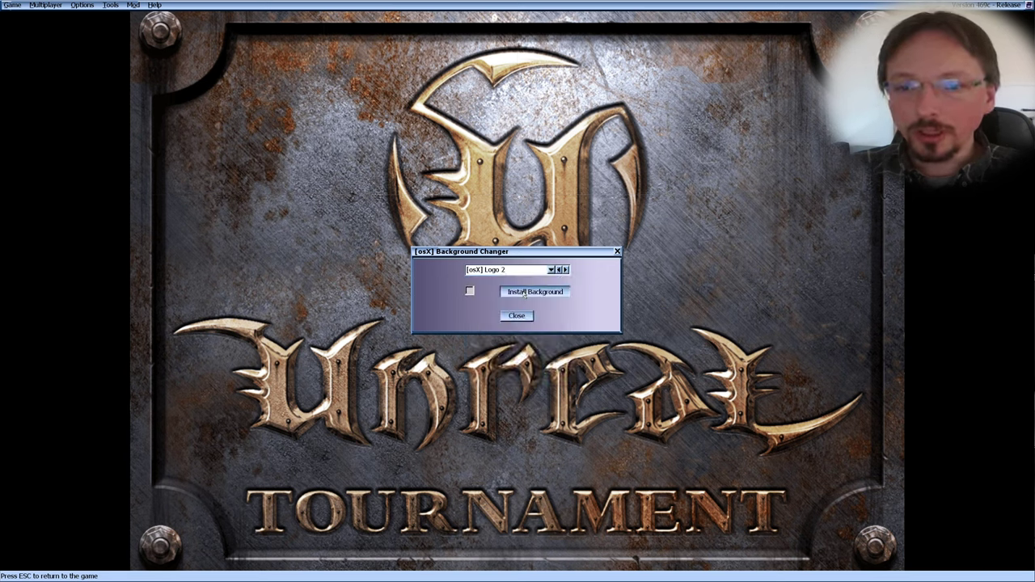
pyautogui.click(524, 293)
# Step: Confirm the install, open Mod > Background Changer, and preview Morpheus through ShaneC UT
pyautogui.click(529, 311)
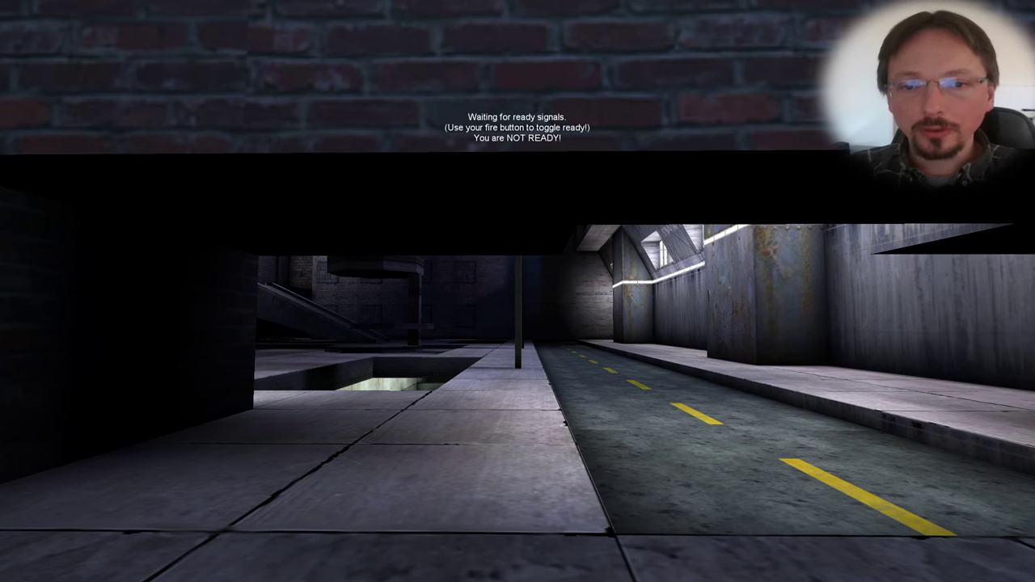
pyautogui.press('Escape')
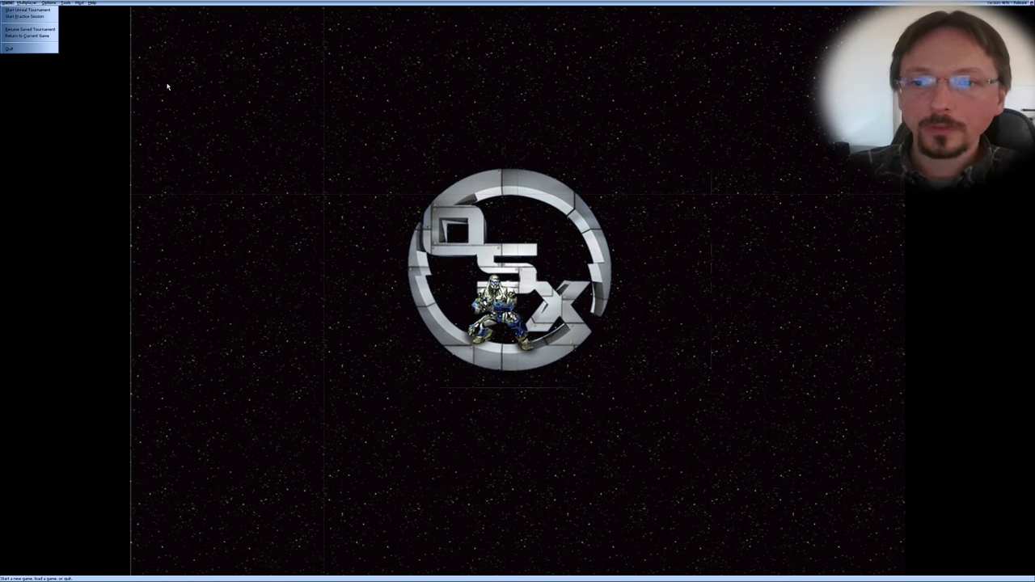
pyautogui.click(87, 19)
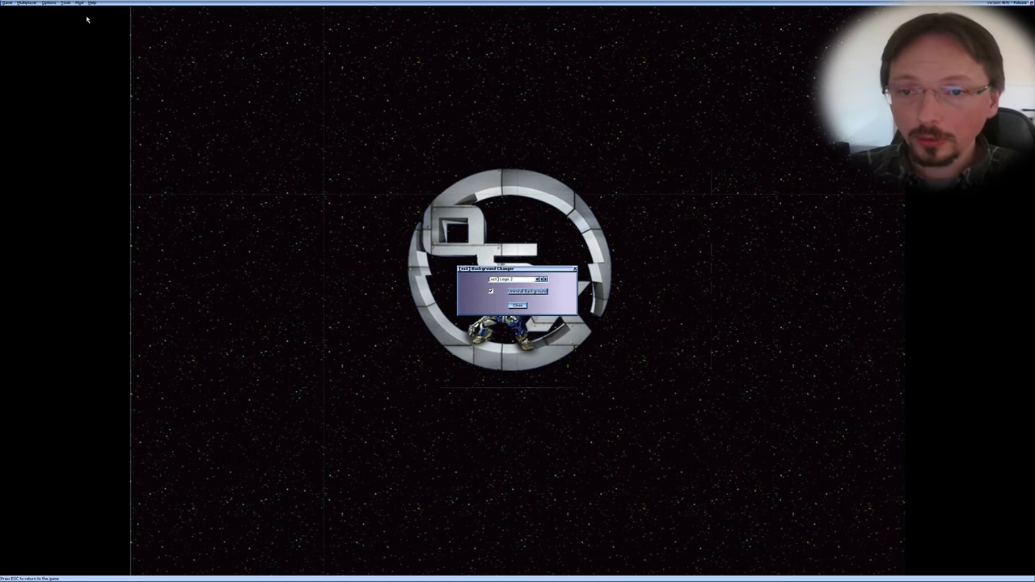
pyautogui.click(546, 279)
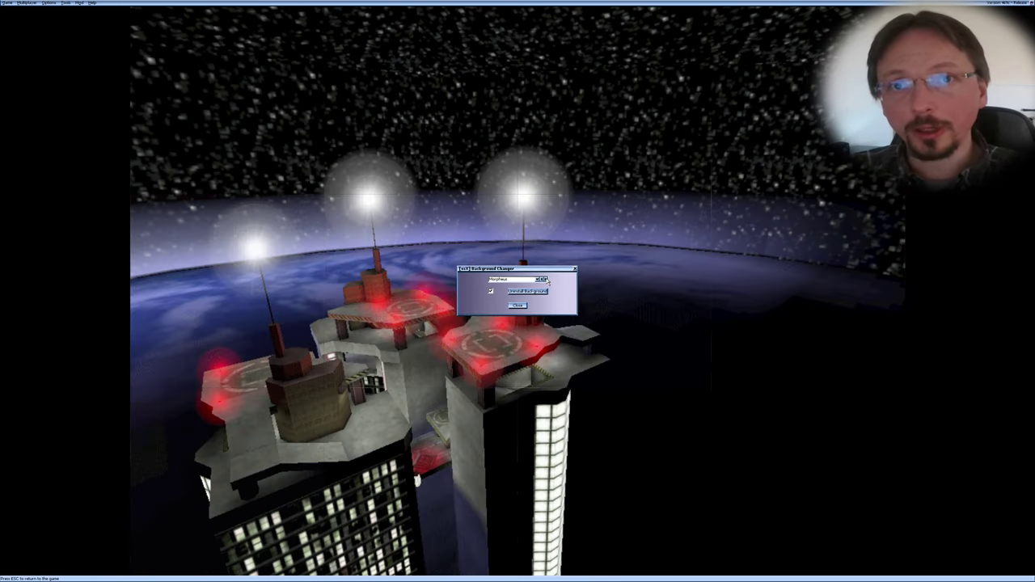
pyautogui.click(546, 279)
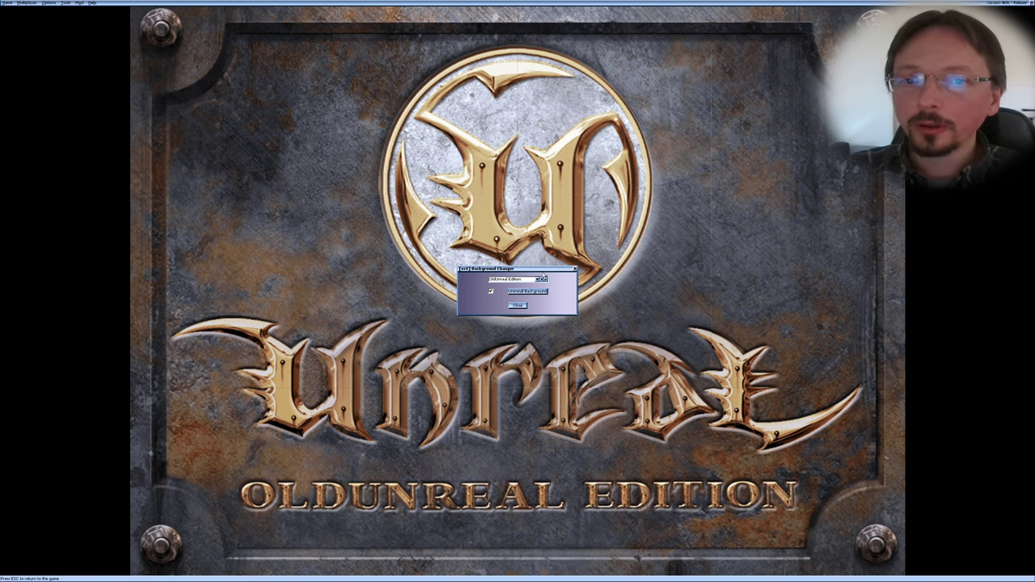
pyautogui.click(546, 279)
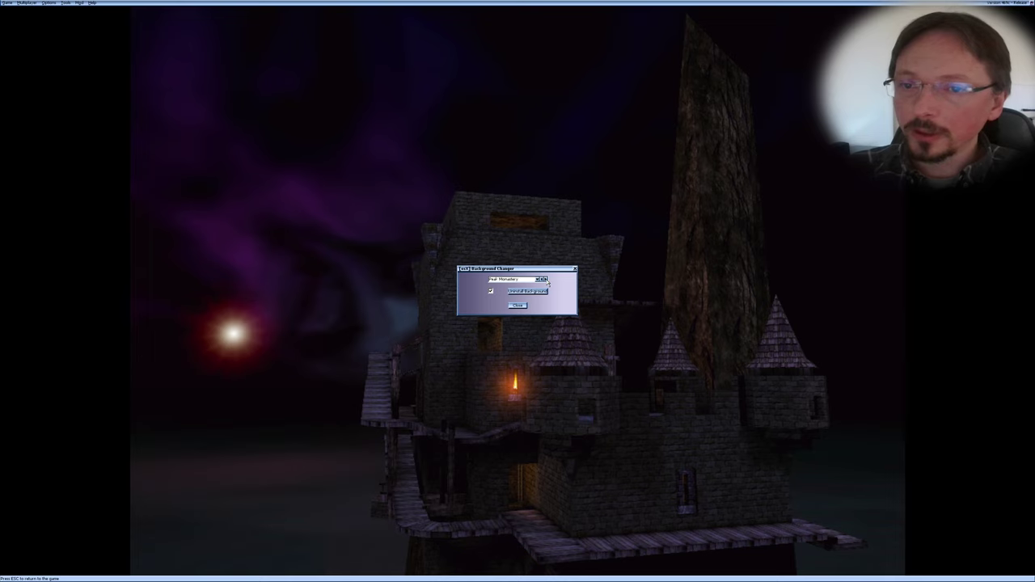
pyautogui.click(546, 279)
pyautogui.click(546, 279)
pyautogui.click(546, 279)
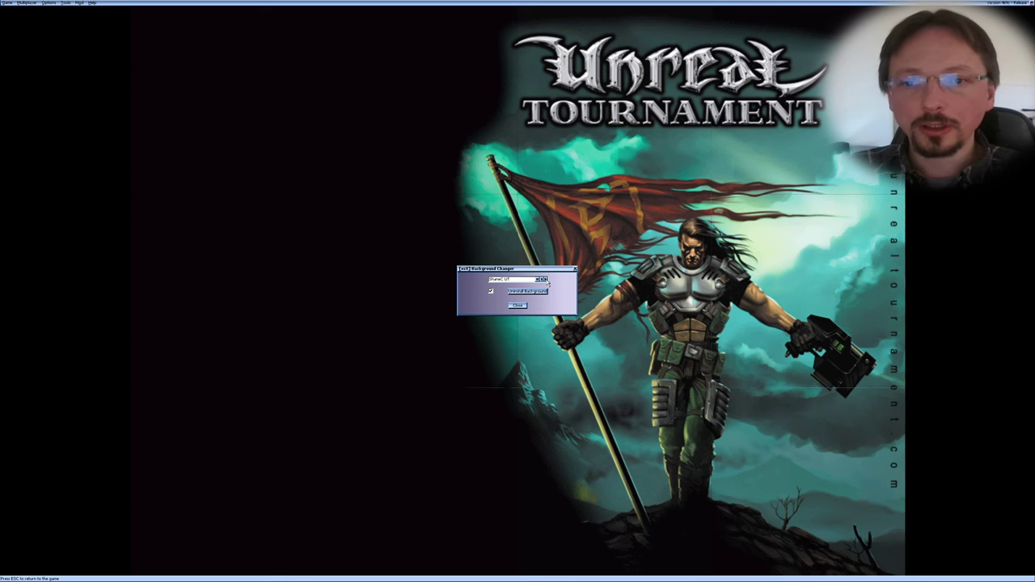
# Step: Preview Sky Cities, UT Trophy, Unreal Blue, Brown, Gold and Chaos UT, ending on A New UT Day
pyautogui.click(546, 279)
pyautogui.click(546, 279)
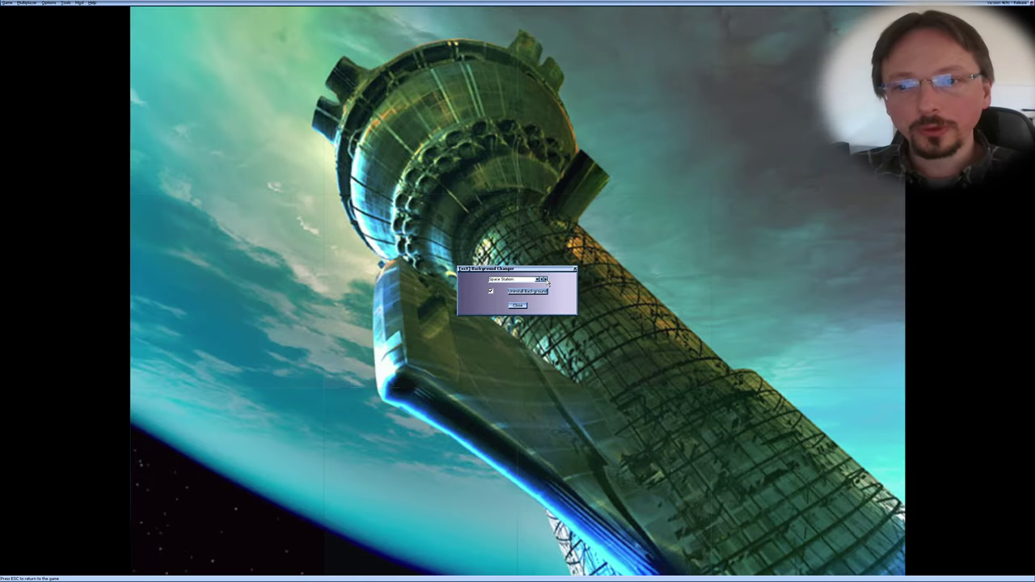
pyautogui.click(546, 279)
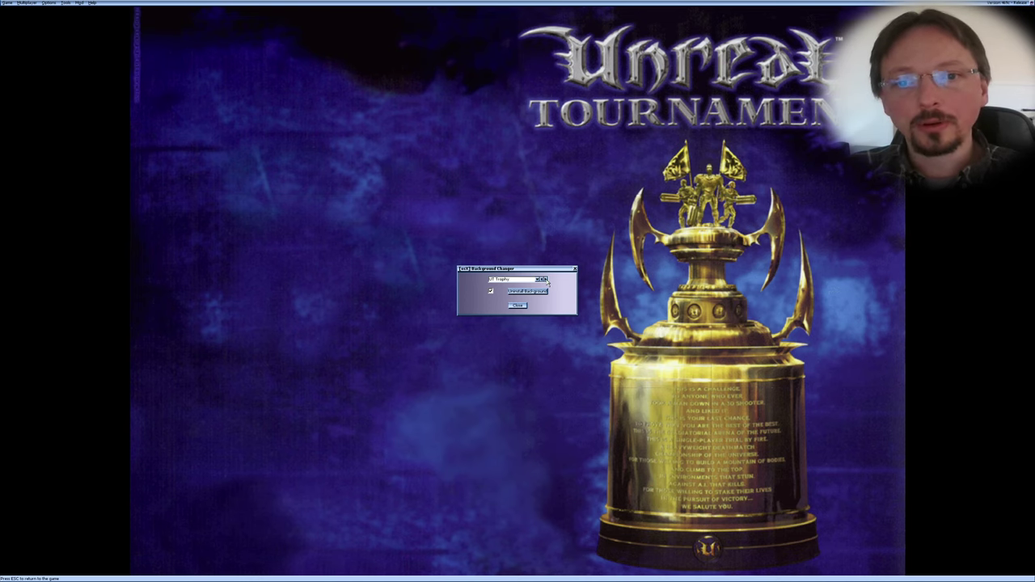
pyautogui.click(546, 280)
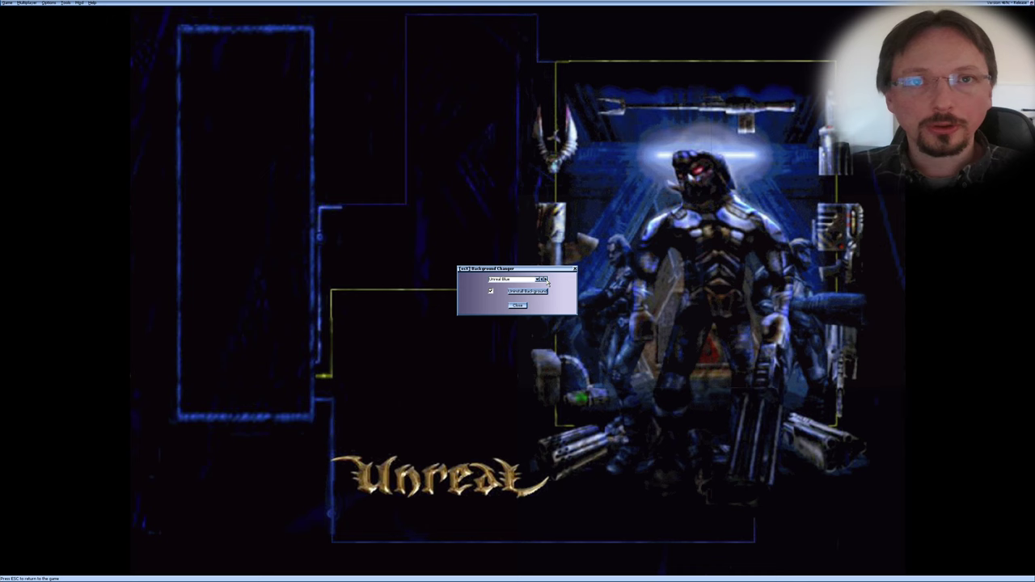
pyautogui.click(546, 279)
pyautogui.click(546, 279)
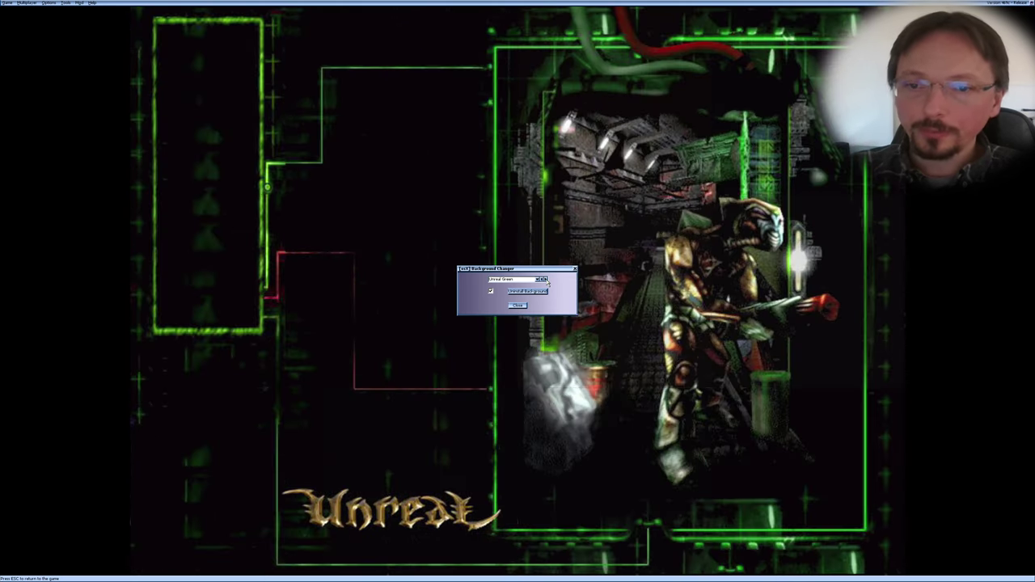
pyautogui.click(546, 279)
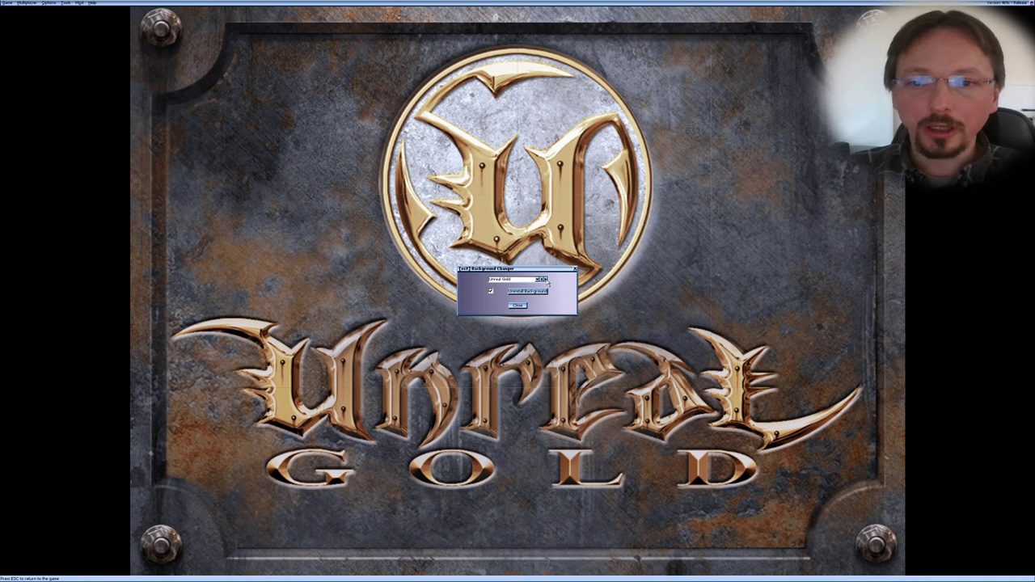
pyautogui.click(546, 279)
pyautogui.click(546, 279)
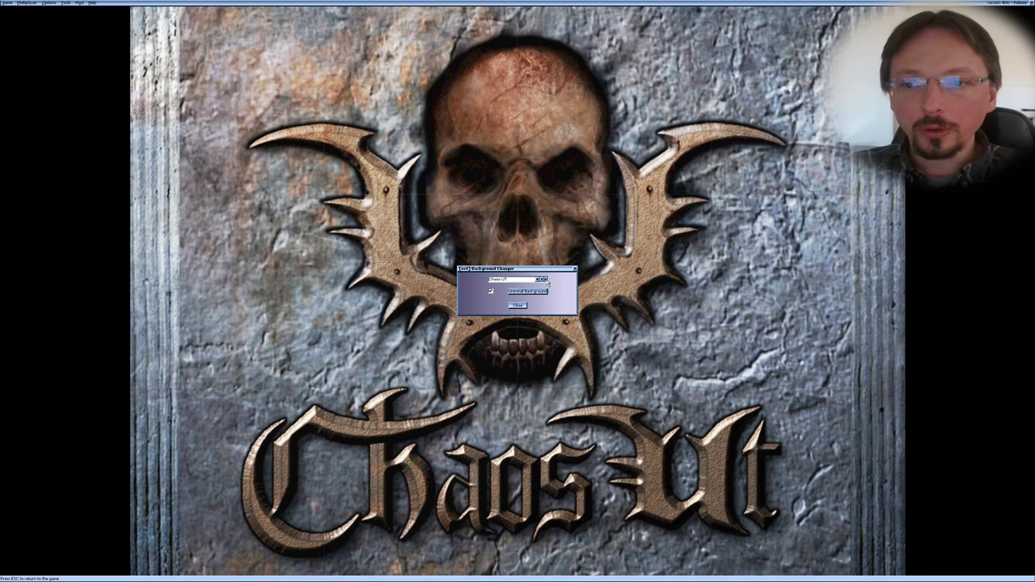
pyautogui.click(546, 279)
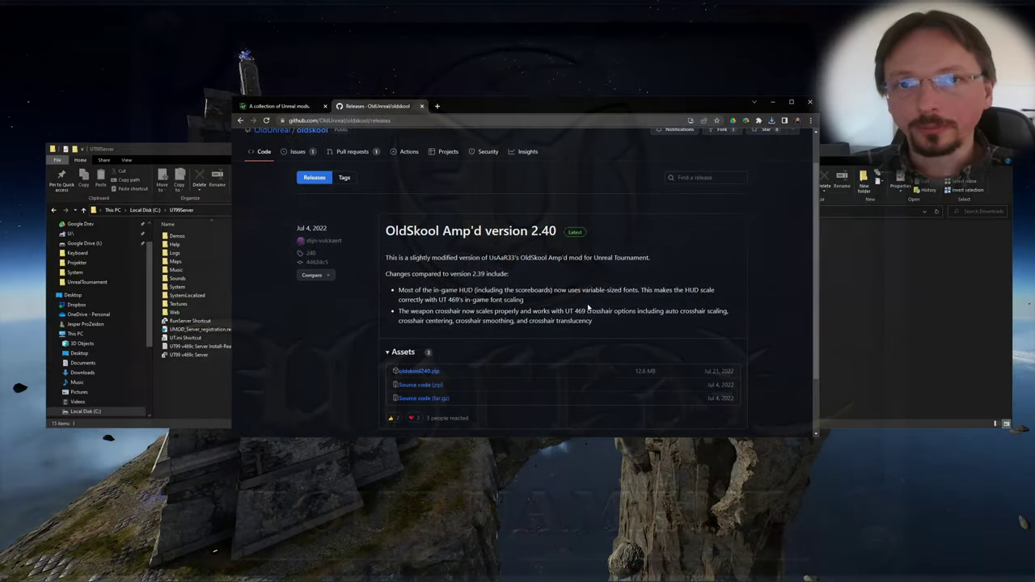
# Step: Check the oldskool240.zip download, then close Chrome
pyautogui.click(421, 371)
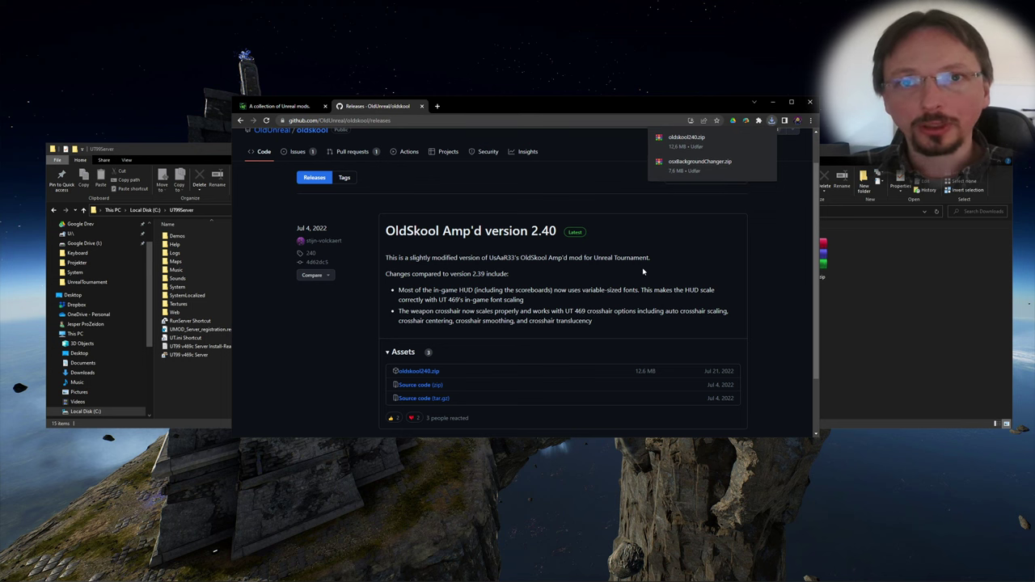
pyautogui.click(810, 102)
# Step: Paste the selected OldSkool mod files into the UT99Server System folder
pyautogui.keyDown('shift'); pyautogui.click(789, 380); pyautogui.keyUp('shift')
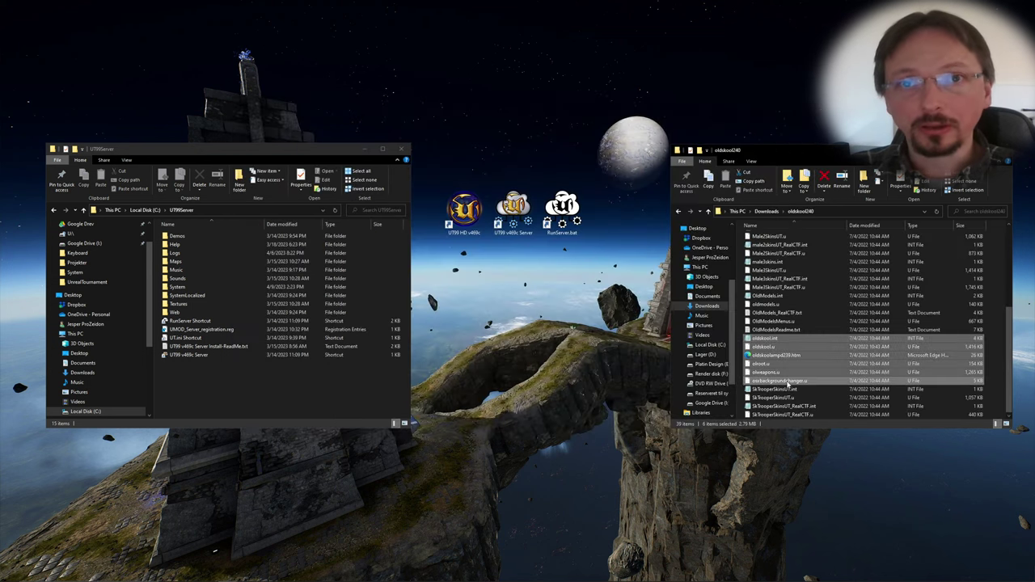
pyautogui.keyDown('ctrl'); pyautogui.click(789, 355); pyautogui.keyUp('ctrl')
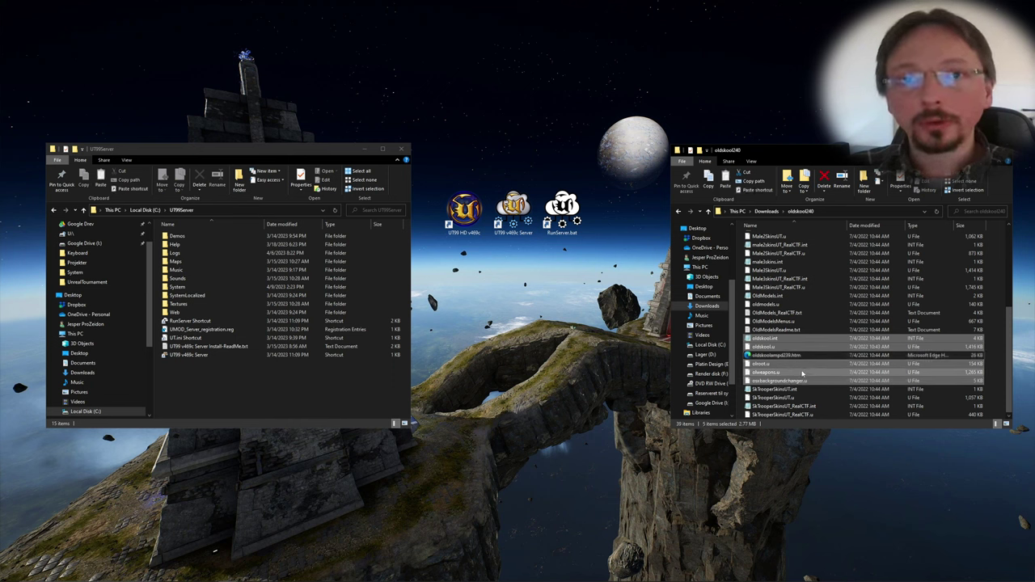
pyautogui.click(178, 287)
pyautogui.doubleClick(179, 289)
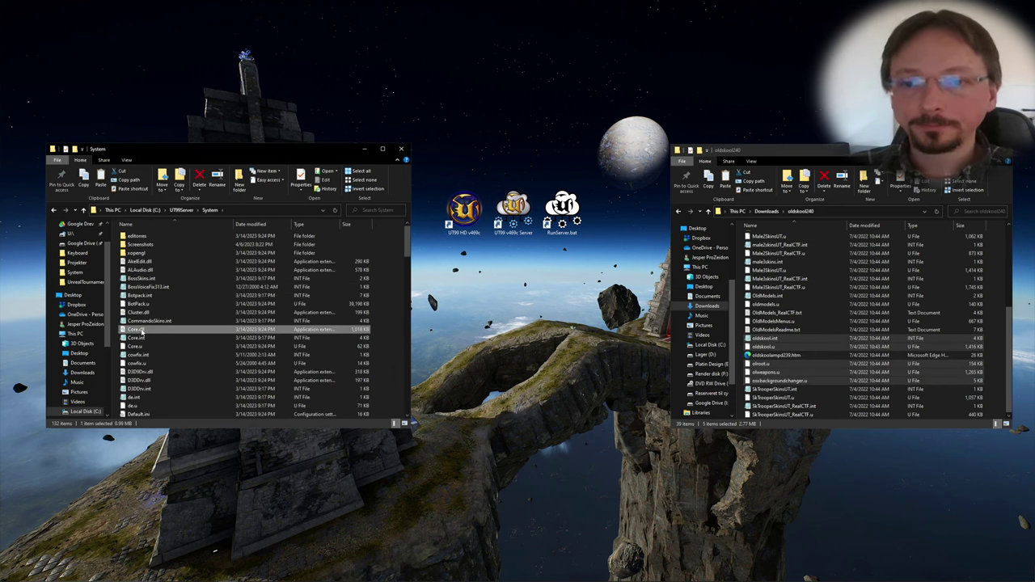
pyautogui.hotkey('ctrl', 'v')
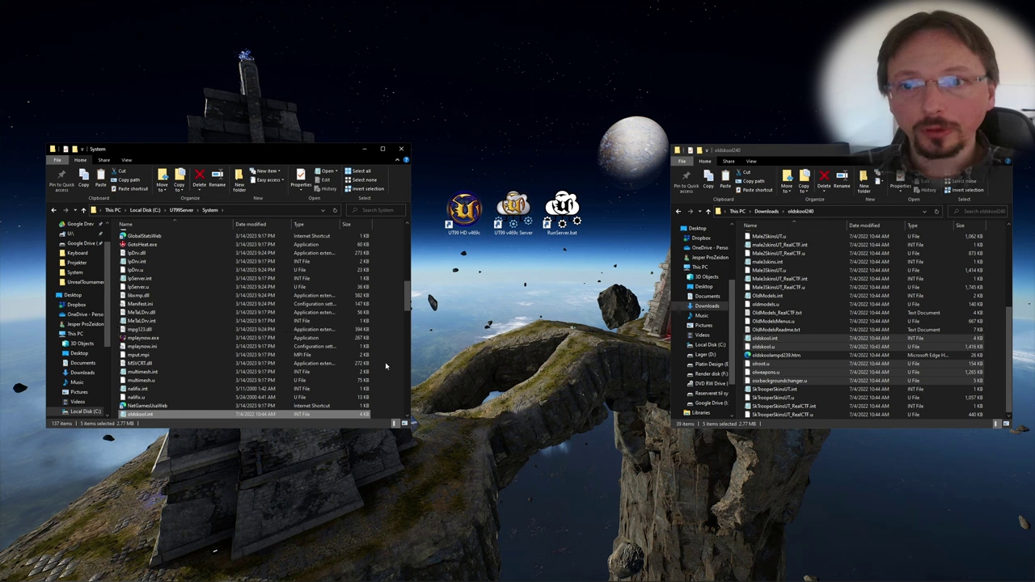
# Step: Navigate to Downloads\osxBackgroundChanger\Help\osxSDK
pyautogui.click(182, 209)
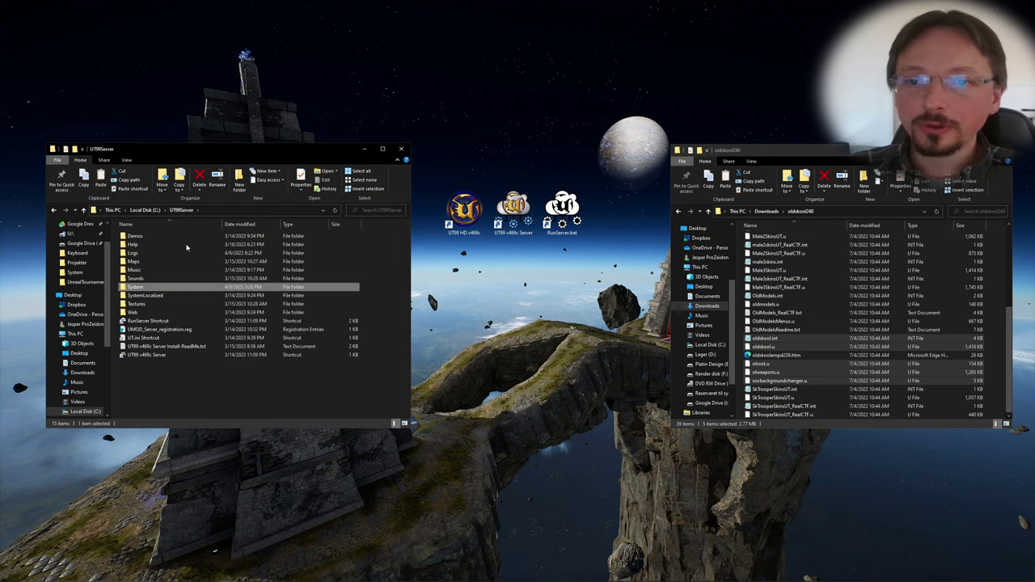
pyautogui.click(766, 213)
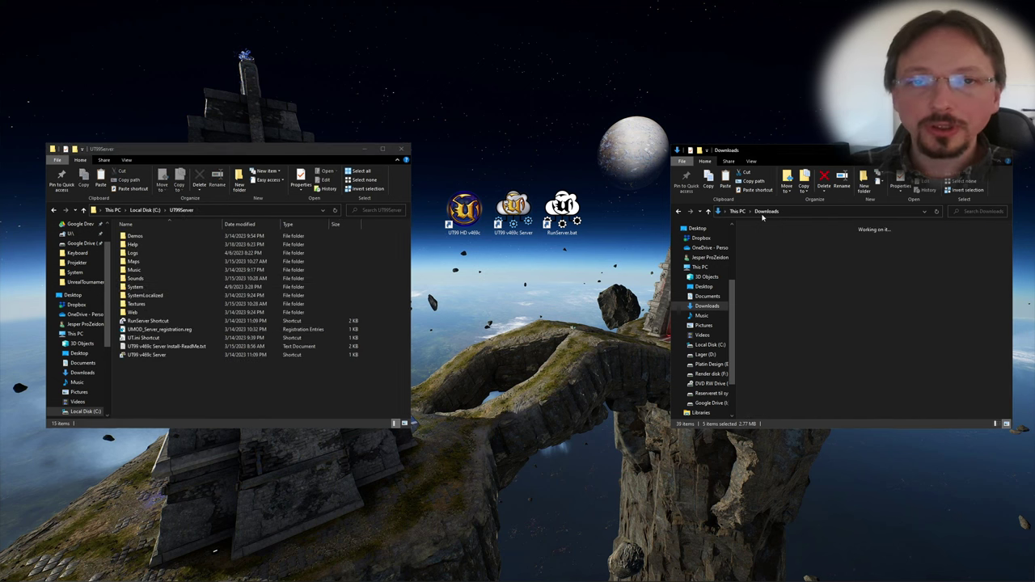
pyautogui.doubleClick(765, 259)
pyautogui.doubleClick(758, 237)
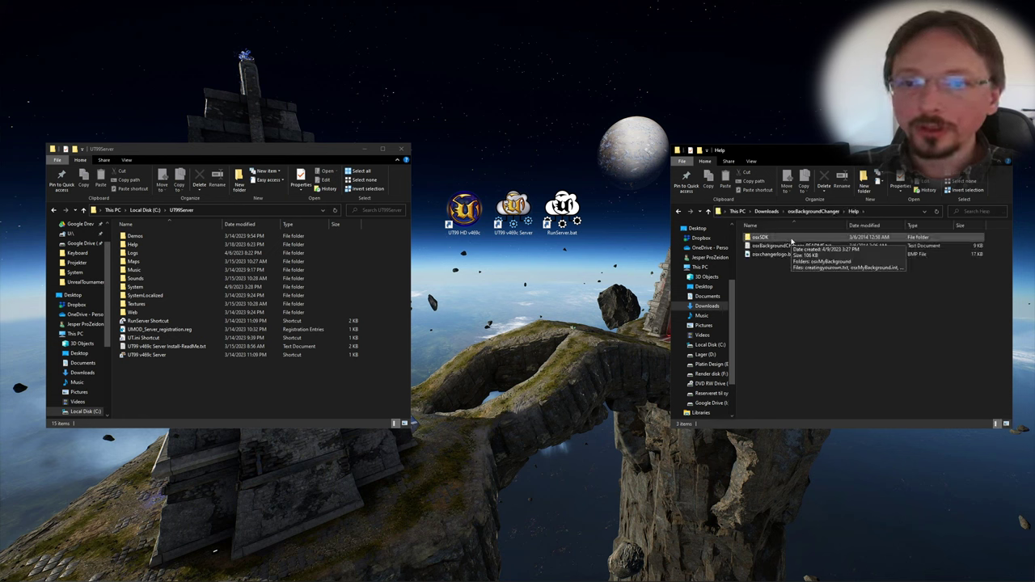
pyautogui.doubleClick(760, 237)
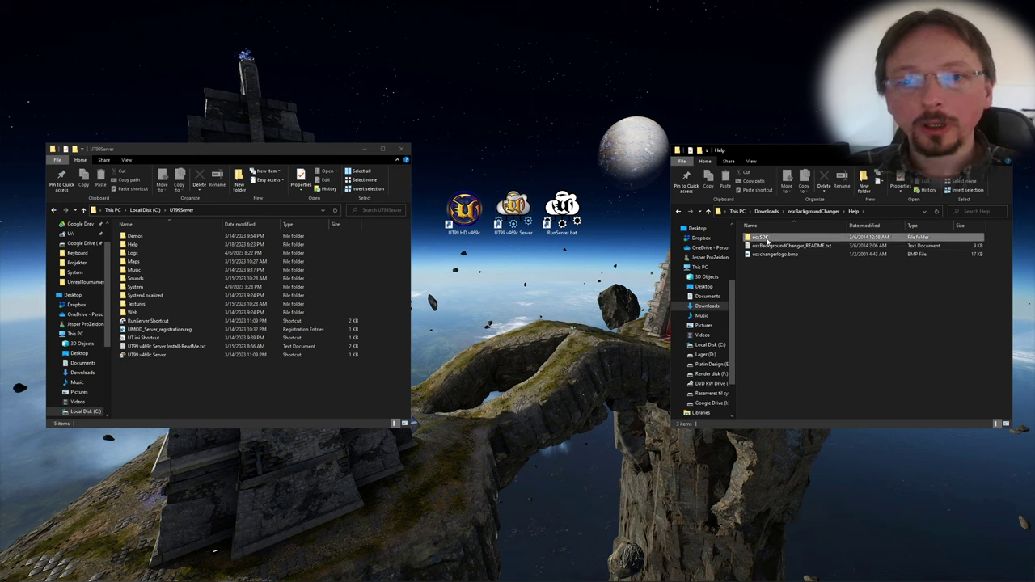
pyautogui.click(768, 263)
# Step: Open a second Explorer window at Photoshop's Presets\Actions folder and select slice for UT.atn
pyautogui.press('super+e')
pyautogui.click(236, 221)
pyautogui.write('C:\\Program Files\\Adobe\\Adobe Photoshop CS6 (64 Bit)\\Presets\\Actions')
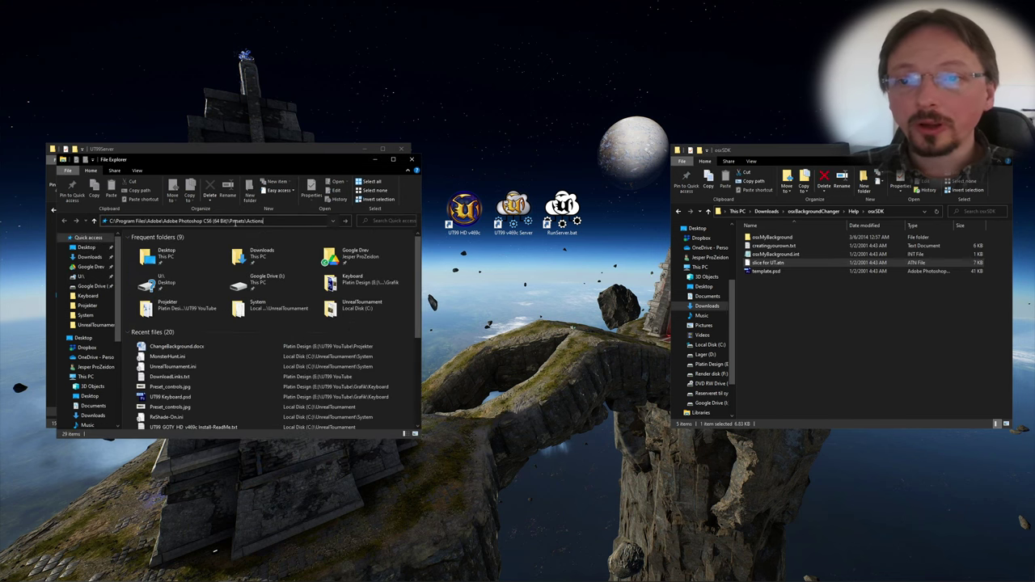
pyautogui.press('Return')
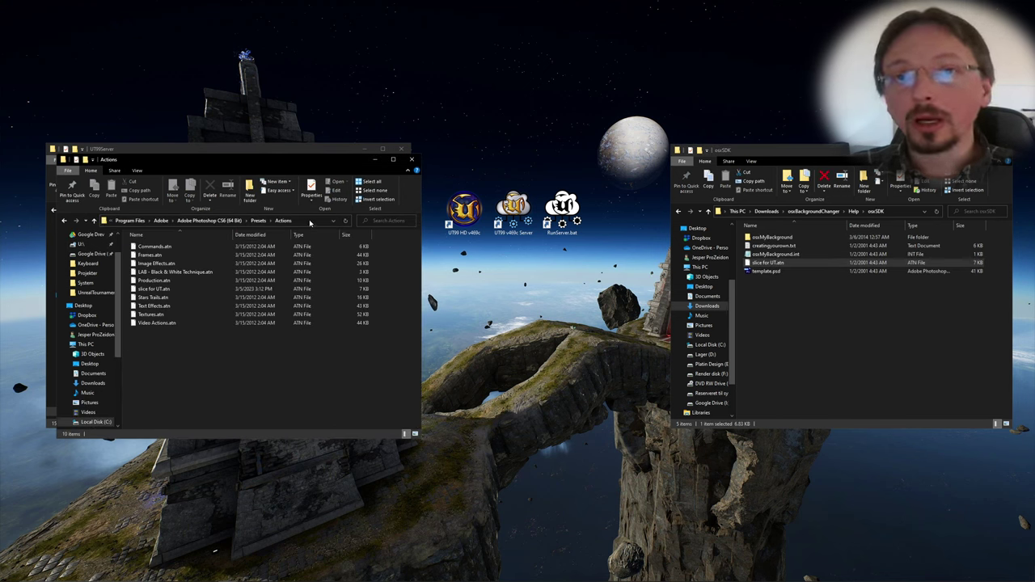
pyautogui.click(310, 221)
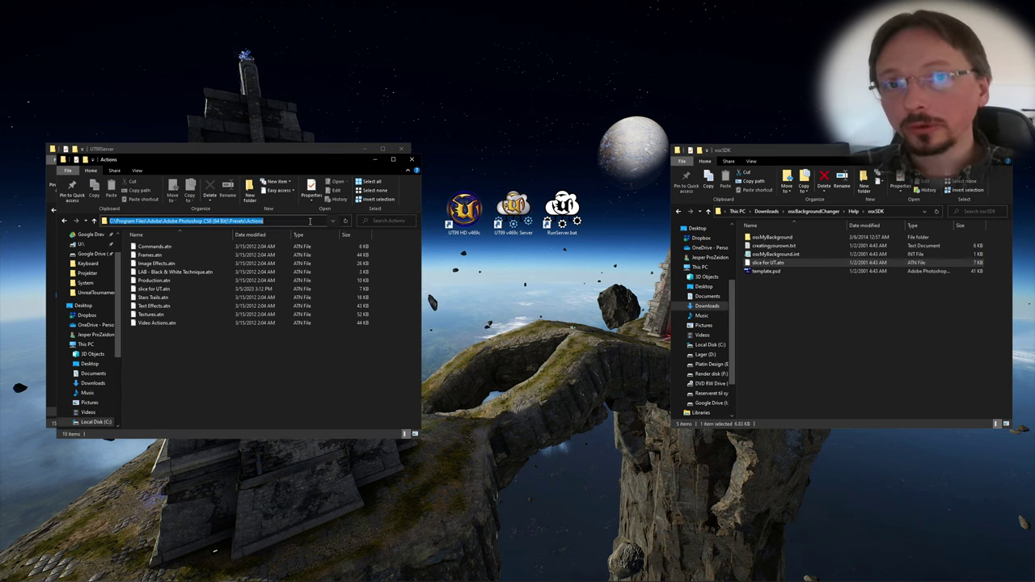
pyautogui.click(239, 372)
pyautogui.click(162, 291)
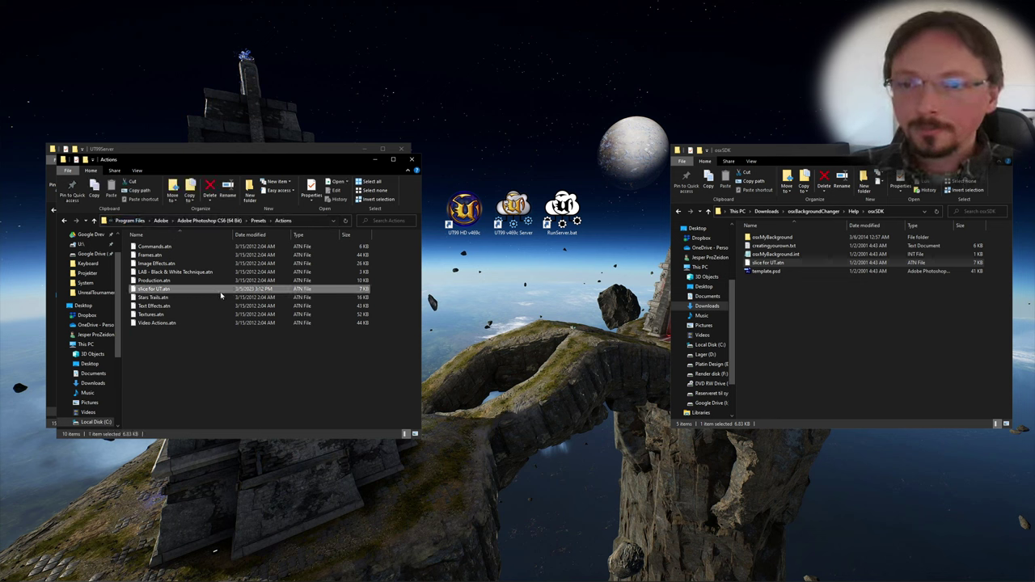
# Step: Close the Actions window and duplicate the osxMyBackground folder
pyautogui.hotkey('ctrl', 'w')
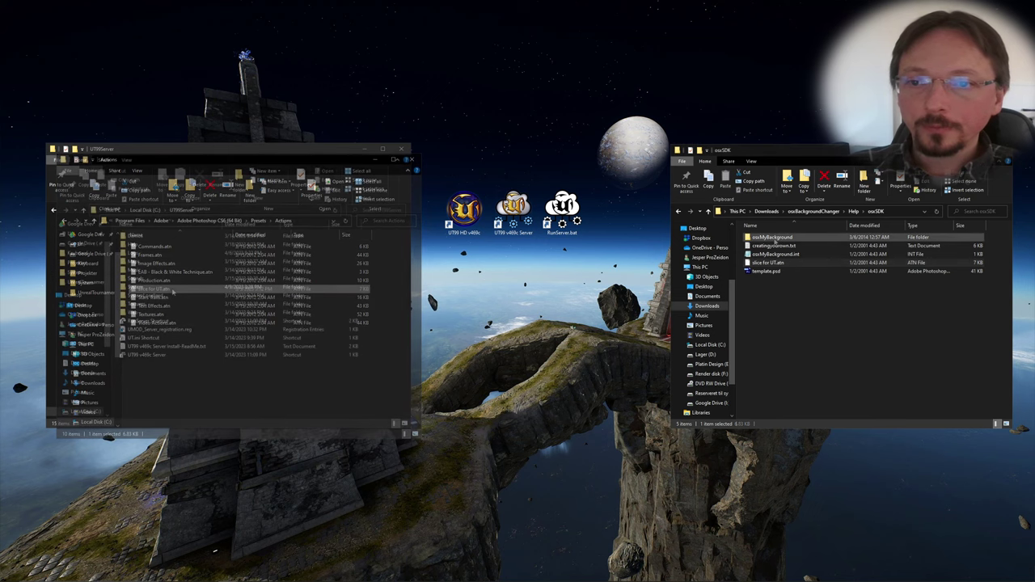
pyautogui.hotkey('ctrl', 'c')
pyautogui.hotkey('ctrl', 'v')
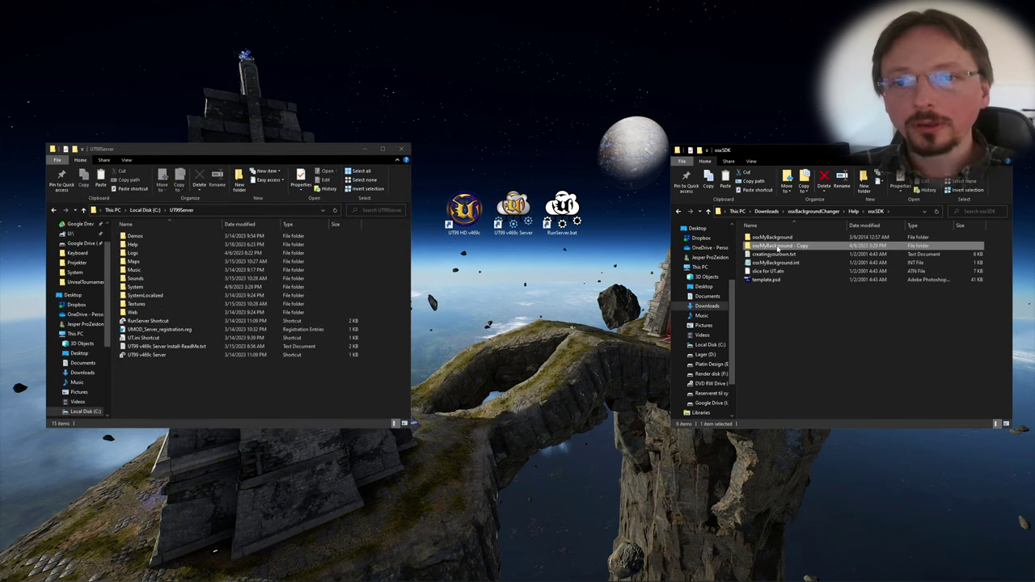
# Step: Rename the copy to osxYouTubeUT99 and select template.psd
pyautogui.click(778, 248)
pyautogui.moveTo(761, 246); pyautogui.dragTo(809, 246)
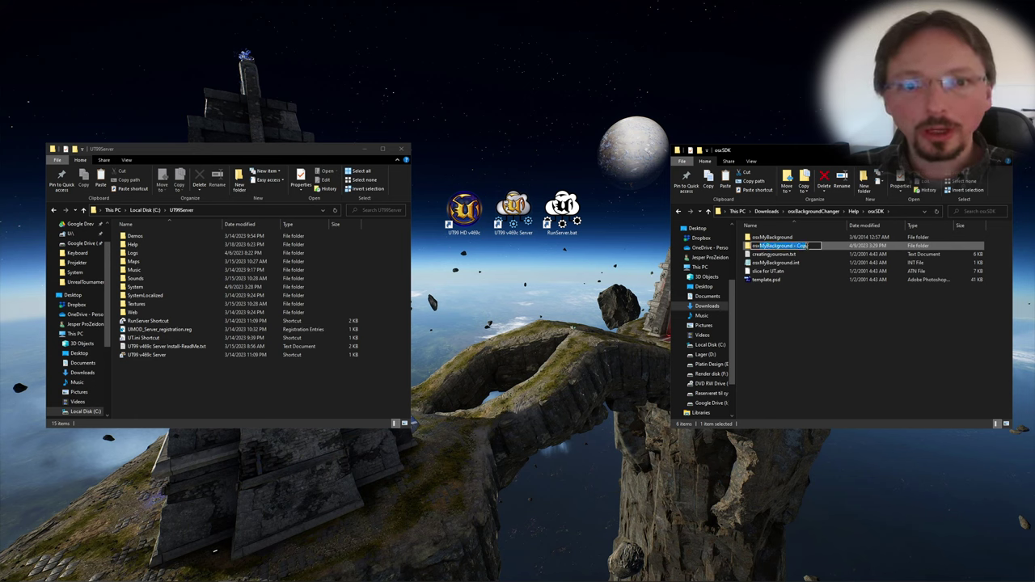
pyautogui.press('BackSpace')
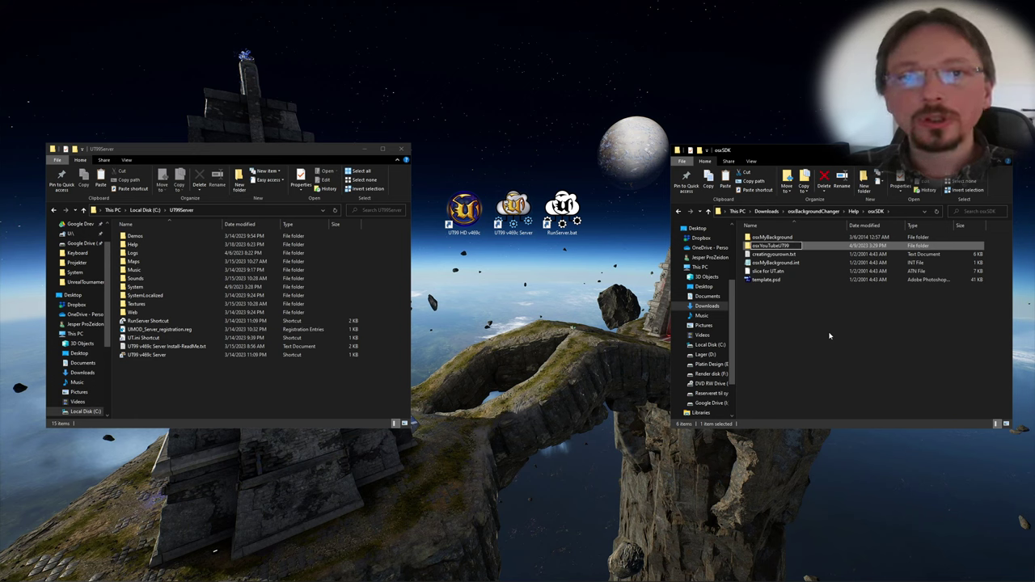
pyautogui.write('YouTubeUT99')
pyautogui.press('Return')
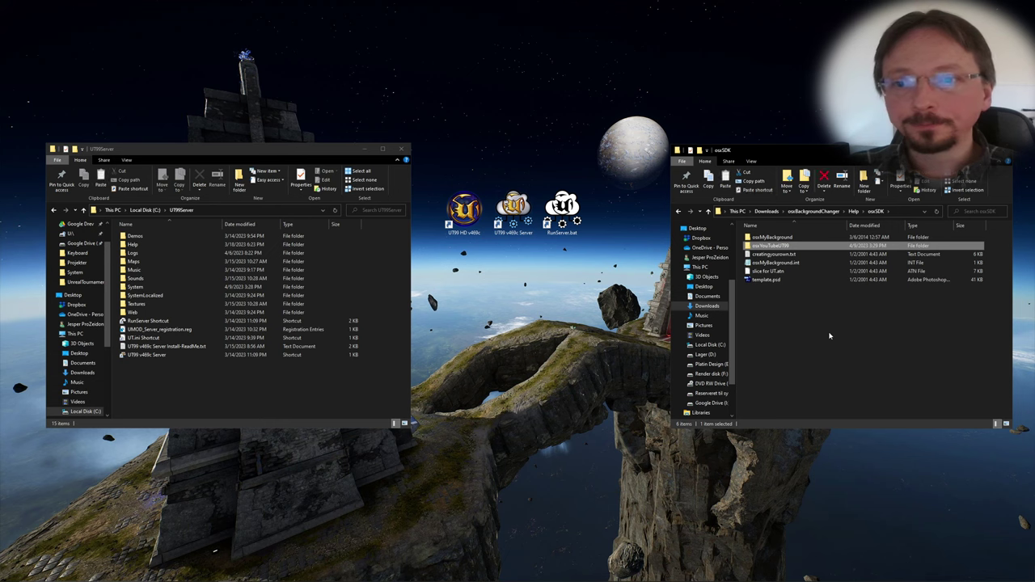
pyautogui.click(769, 282)
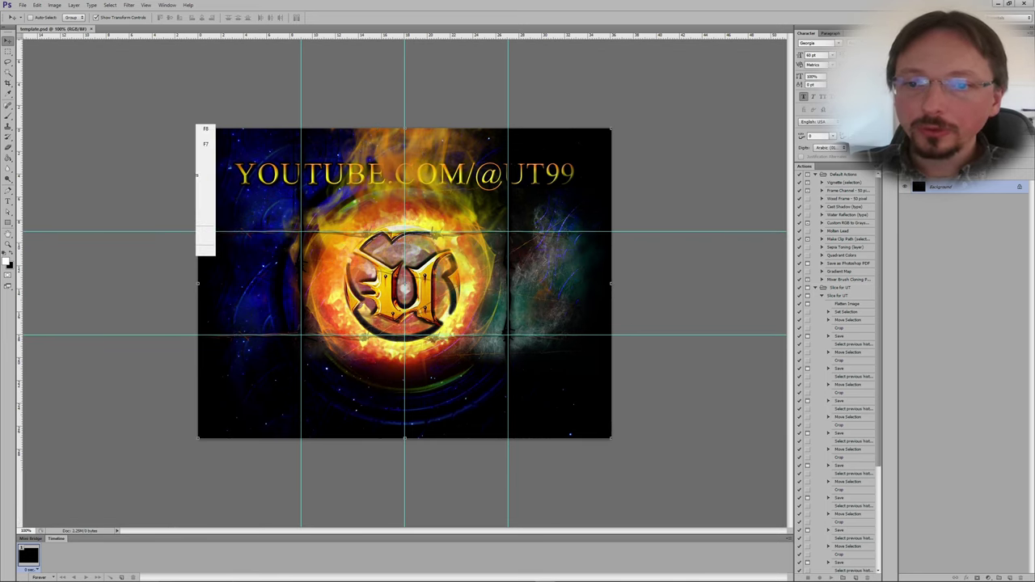
# Step: Show the Actions panel and play the Slice for UT action
pyautogui.click(167, 5)
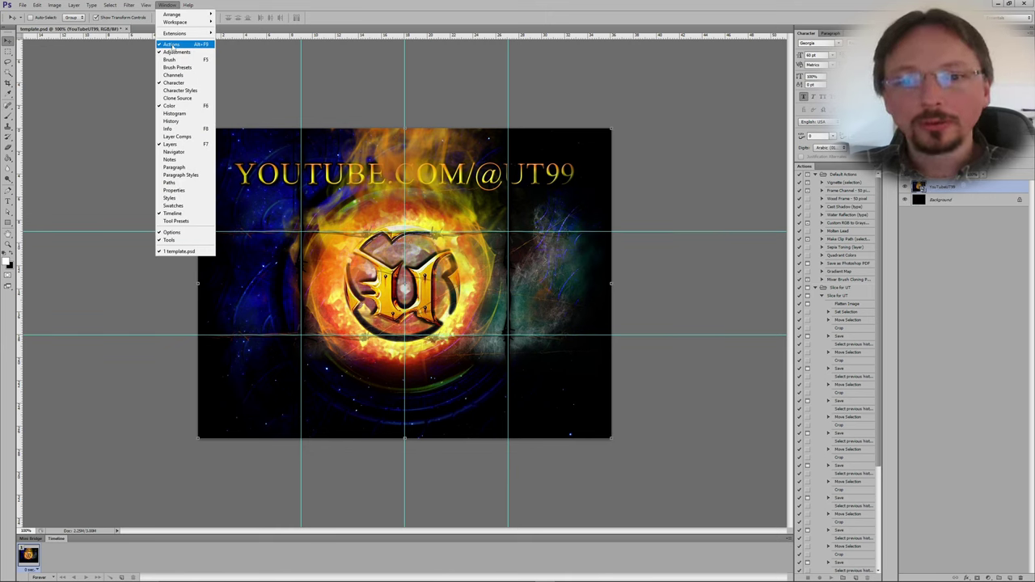
pyautogui.click(172, 44)
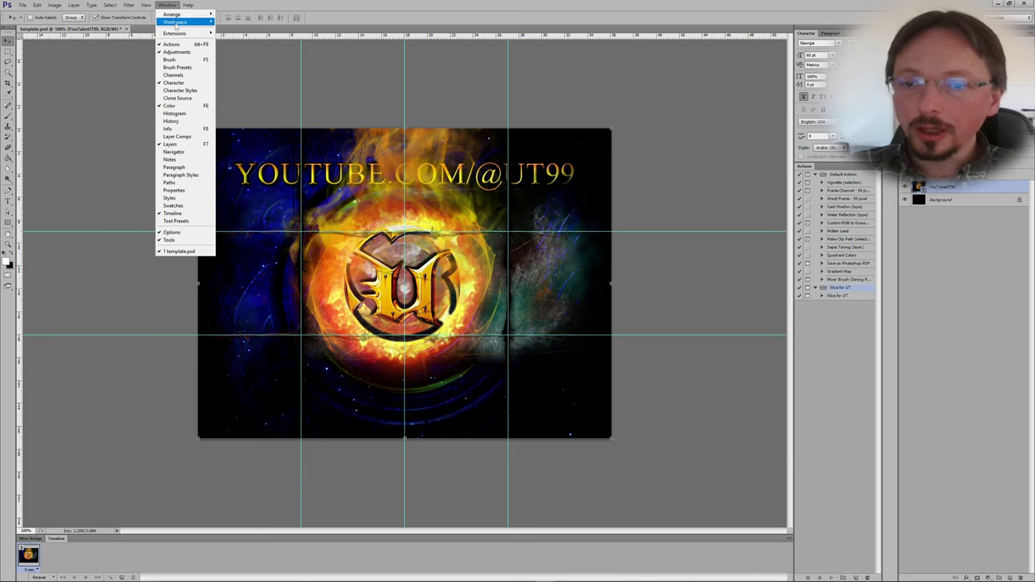
pyautogui.click(875, 167)
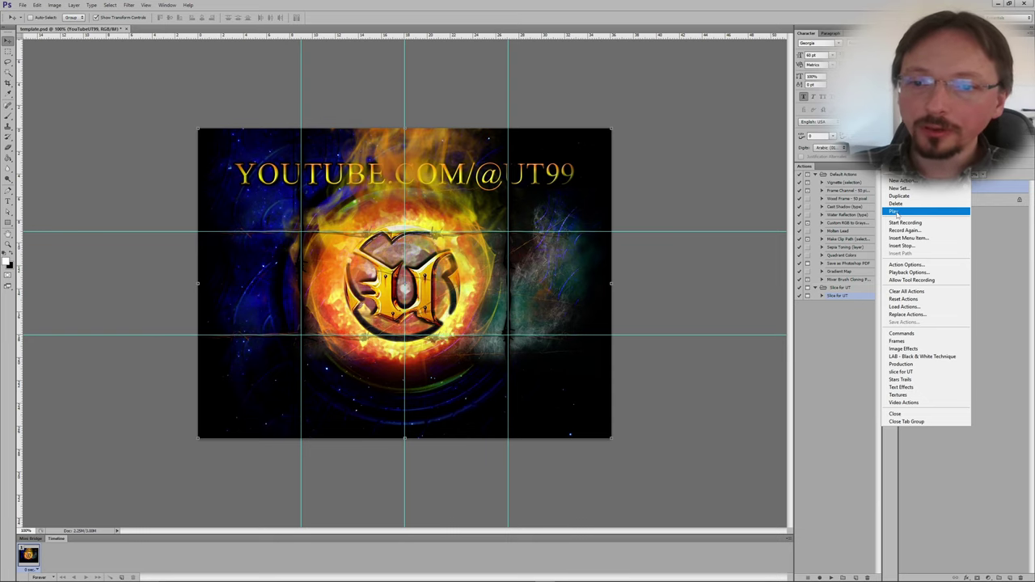
pyautogui.click(894, 212)
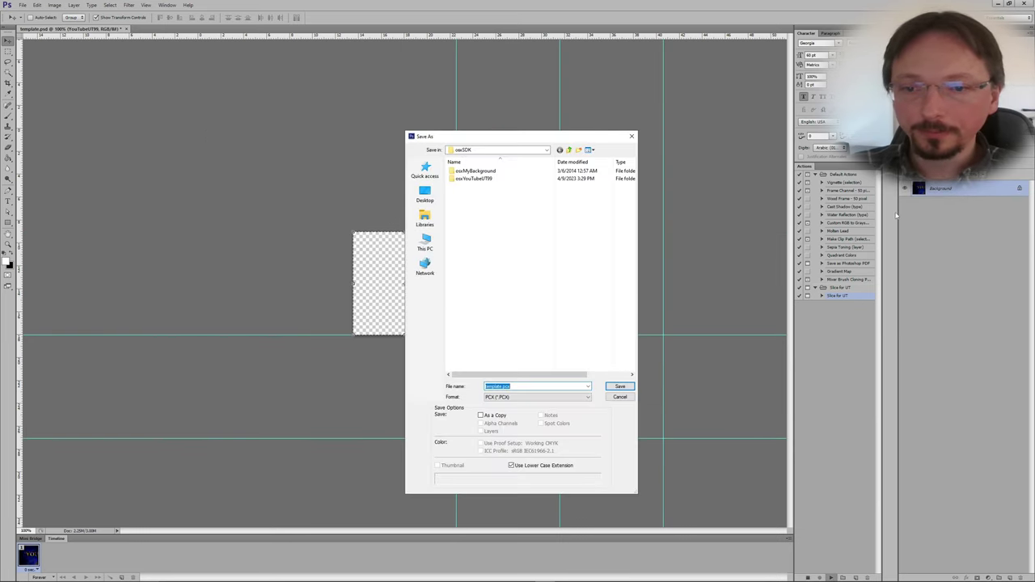
# Step: Save the first slice over 11.pcx in osxYouTubeUT99\Textures, confirming the replace
pyautogui.doubleClick(475, 178)
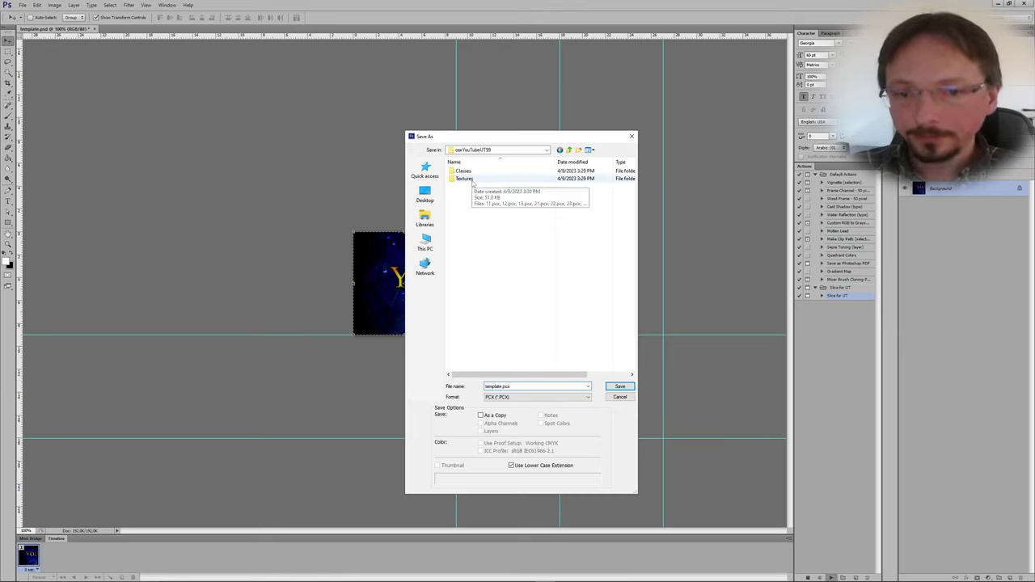
pyautogui.doubleClick(475, 180)
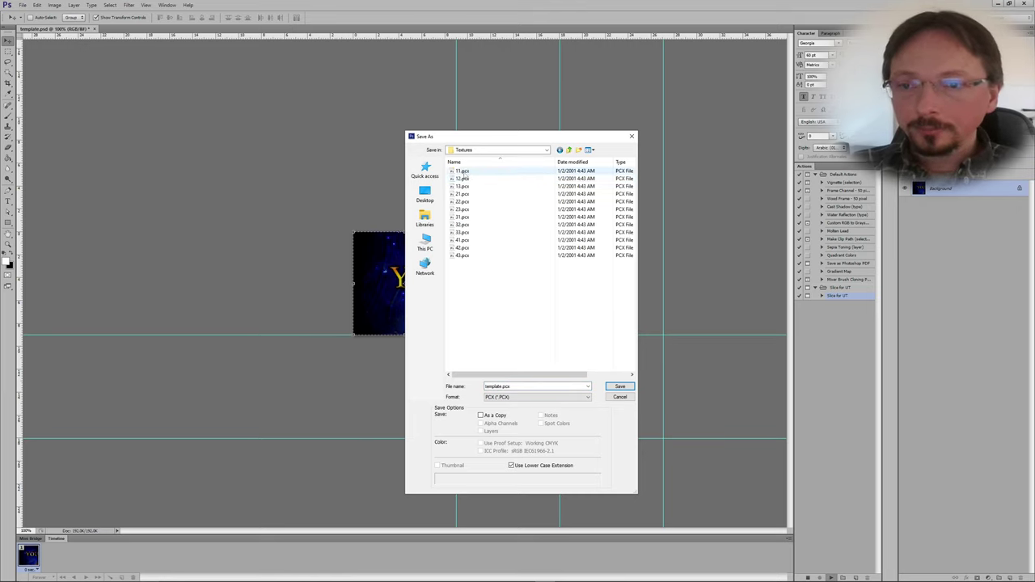
pyautogui.click(463, 171)
pyautogui.click(620, 388)
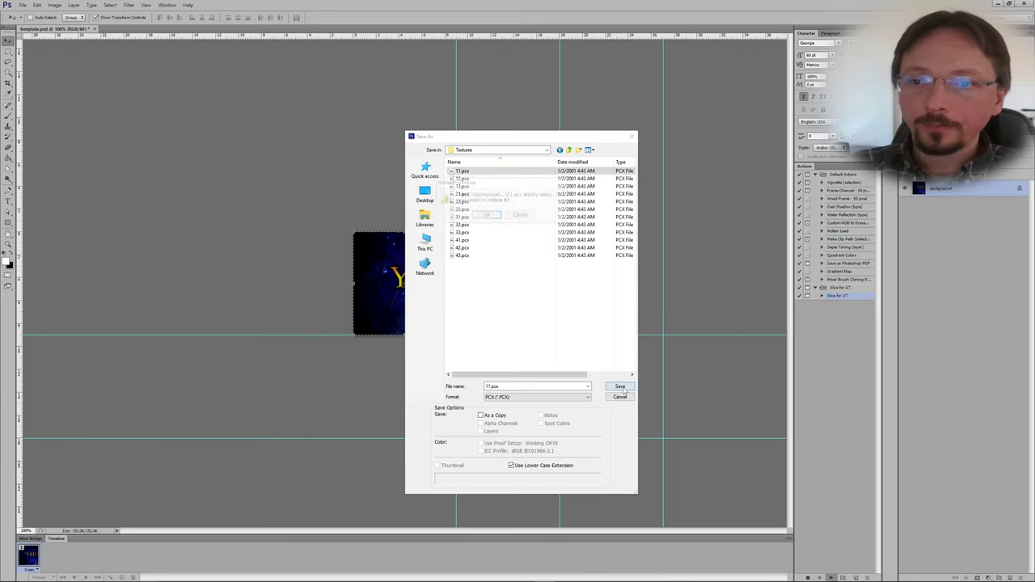
pyautogui.click(490, 216)
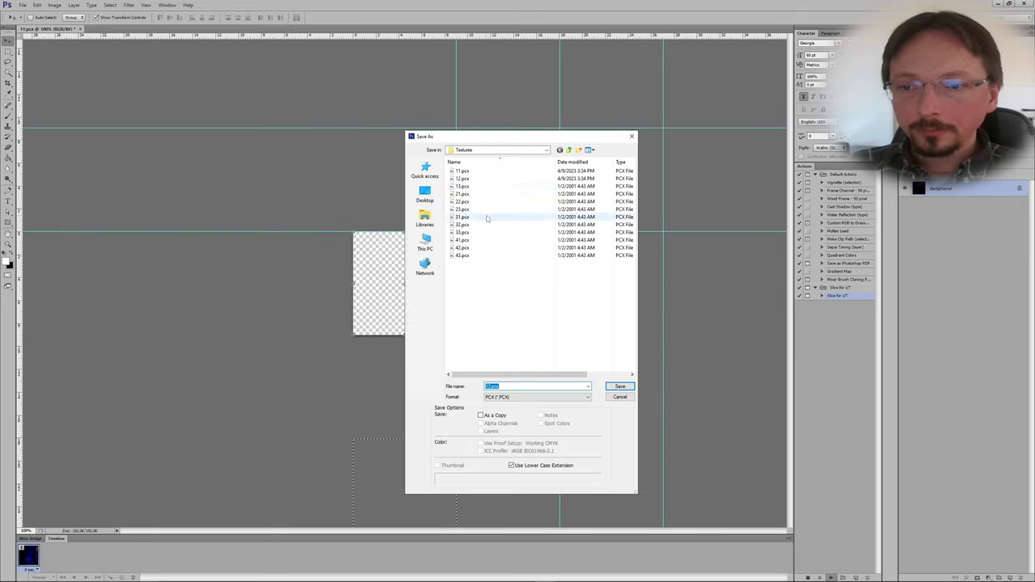
# Step: Save the next slices over 21.pcx, 22.pcx and 23.pcx, replacing each
pyautogui.doubleClick(461, 194)
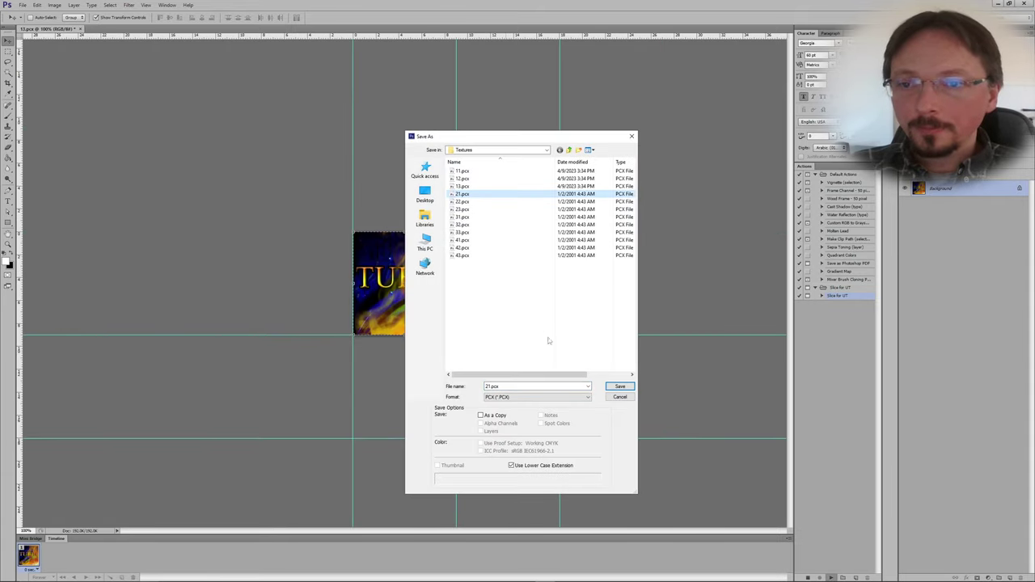
pyautogui.press('Return')
pyautogui.press('Return')
pyautogui.click(462, 202)
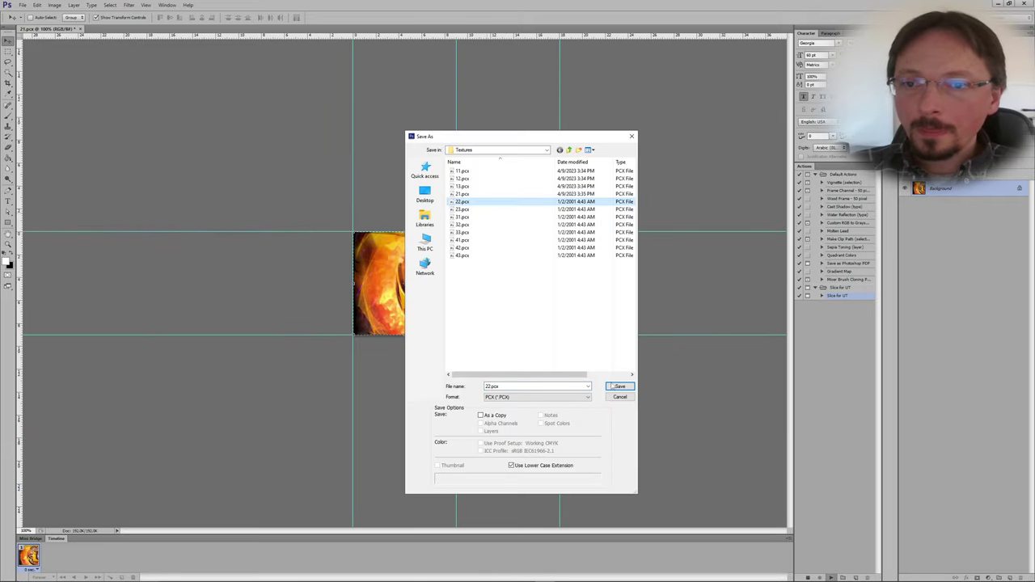
pyautogui.click(611, 386)
pyautogui.click(486, 215)
pyautogui.click(477, 208)
pyautogui.click(620, 386)
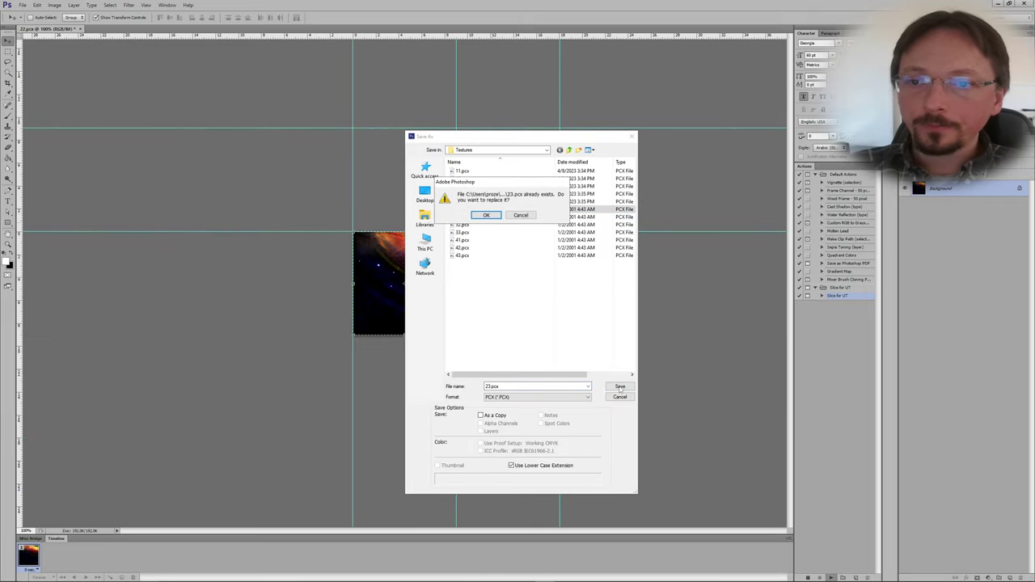
pyautogui.click(486, 215)
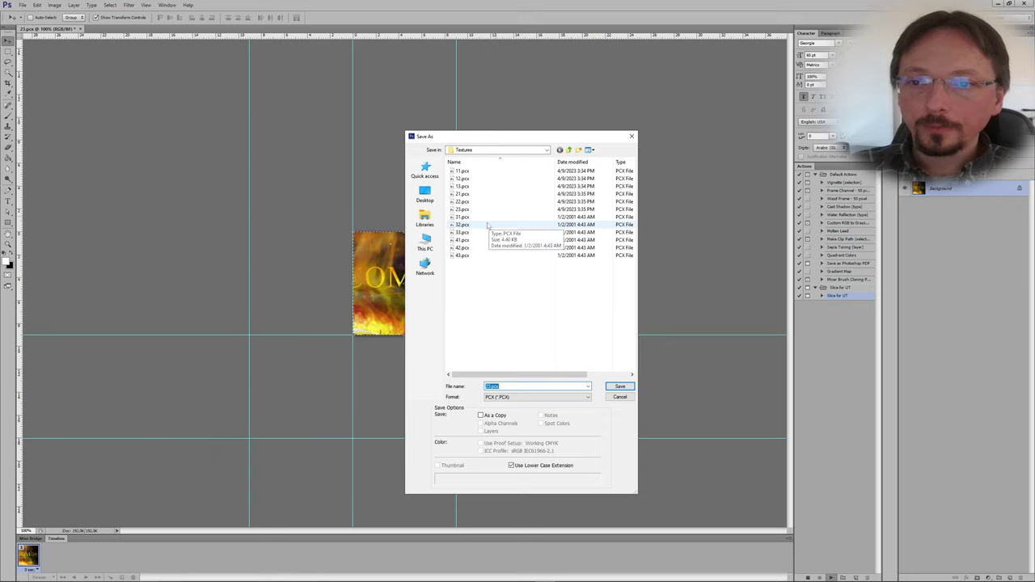
# Step: Save the next slice over 31.pcx, replacing the existing file
pyautogui.click(477, 232)
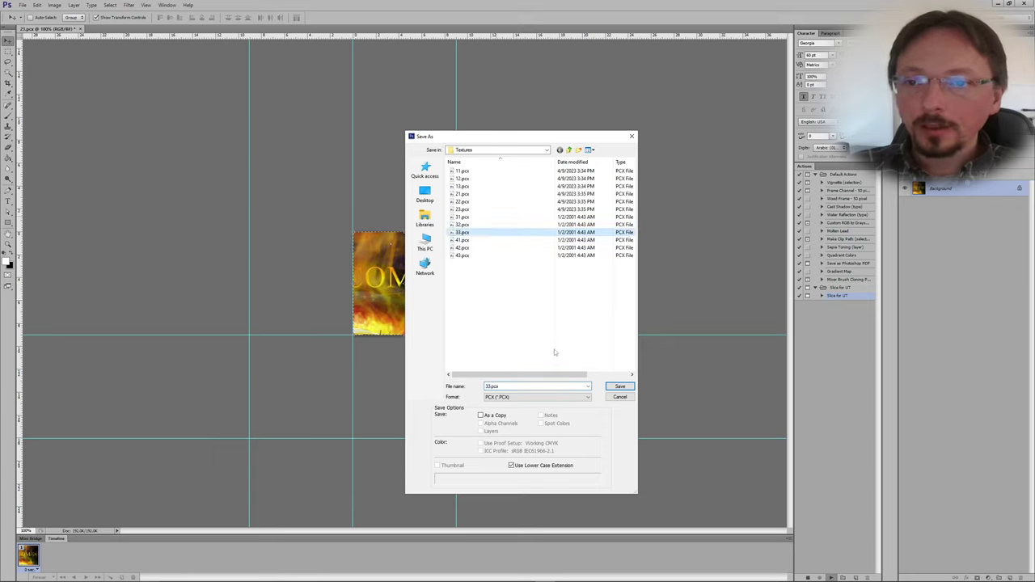
pyautogui.click(466, 225)
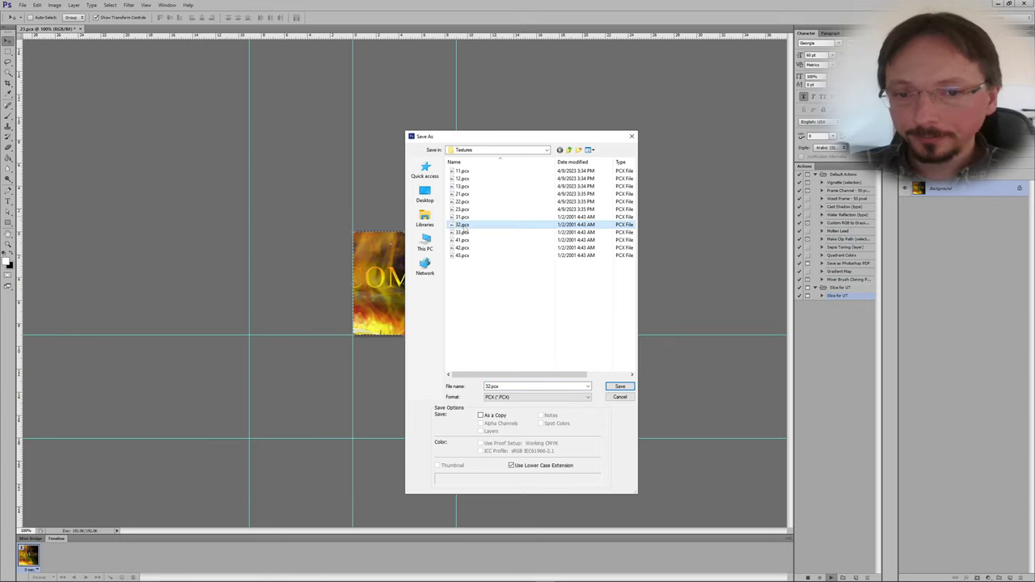
pyautogui.press('Return')
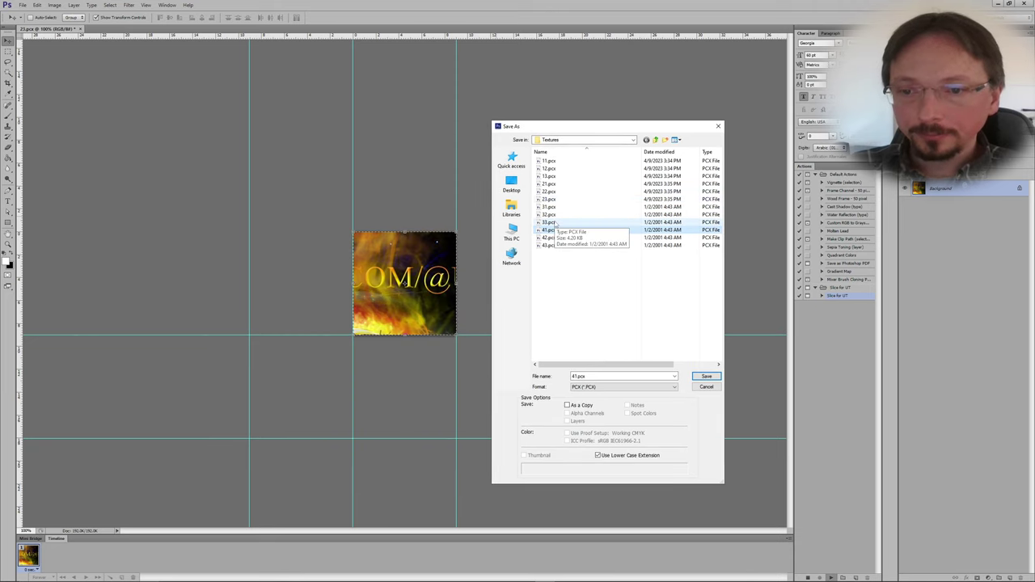
pyautogui.click(550, 215)
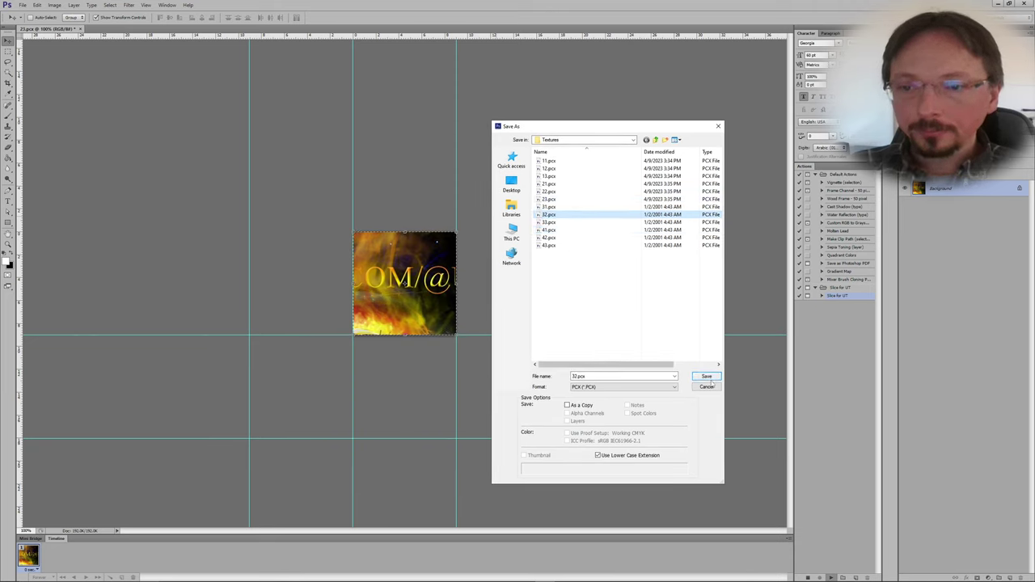
pyautogui.click(555, 208)
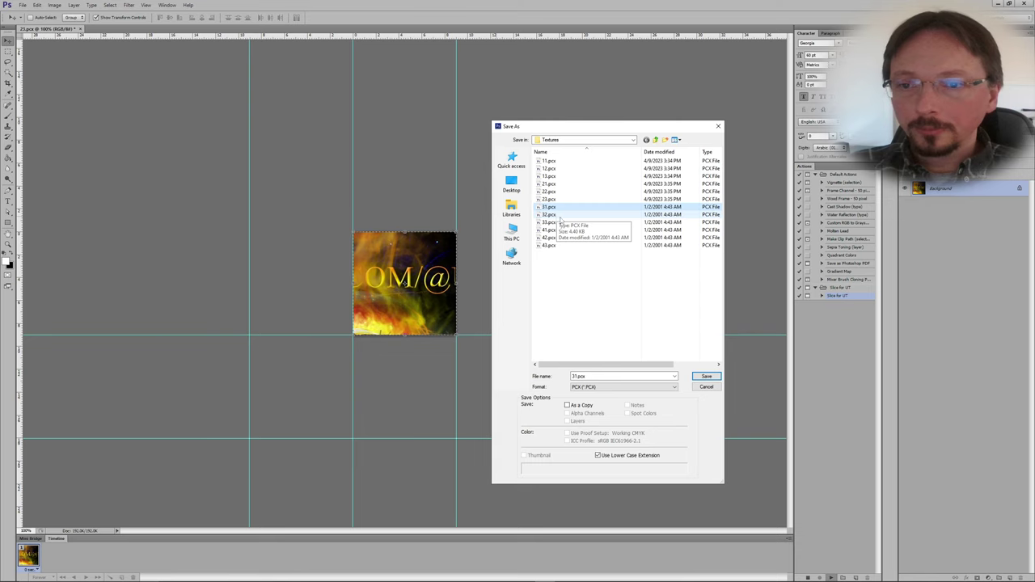
pyautogui.press('Return')
pyautogui.press('Return')
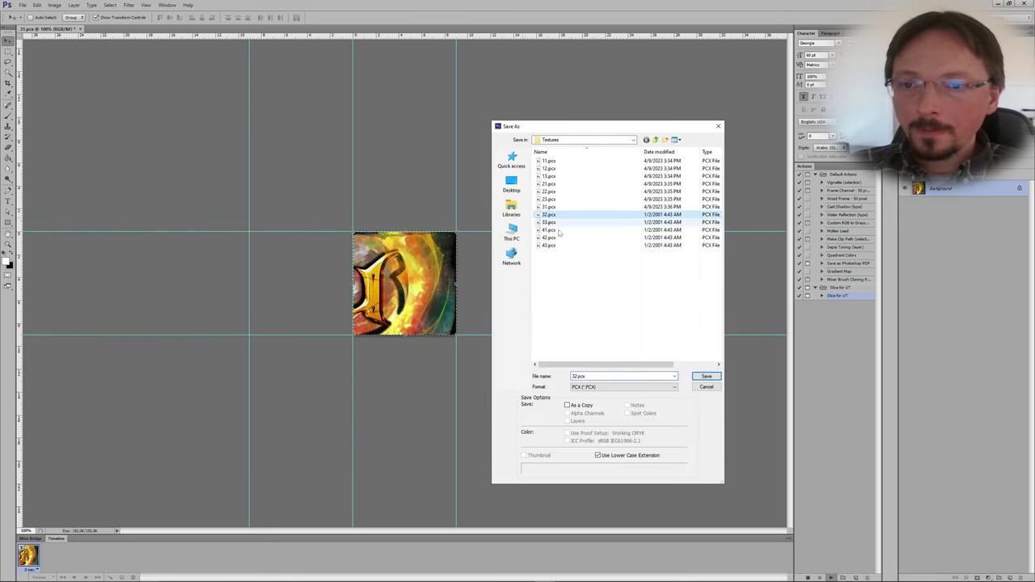
pyautogui.press('Return')
# Step: Save and replace tiles 32.pcx, 33.pcx, 41.pcx and the final tile
pyautogui.press('Return')
pyautogui.click(550, 222)
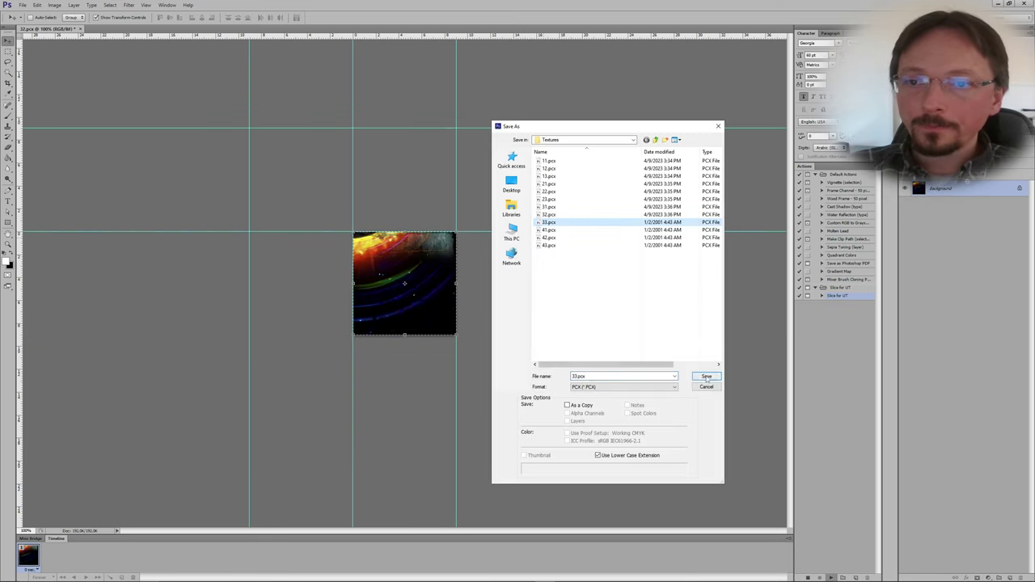
pyautogui.click(707, 377)
pyautogui.press('Return')
pyautogui.click(548, 230)
pyautogui.press('Return')
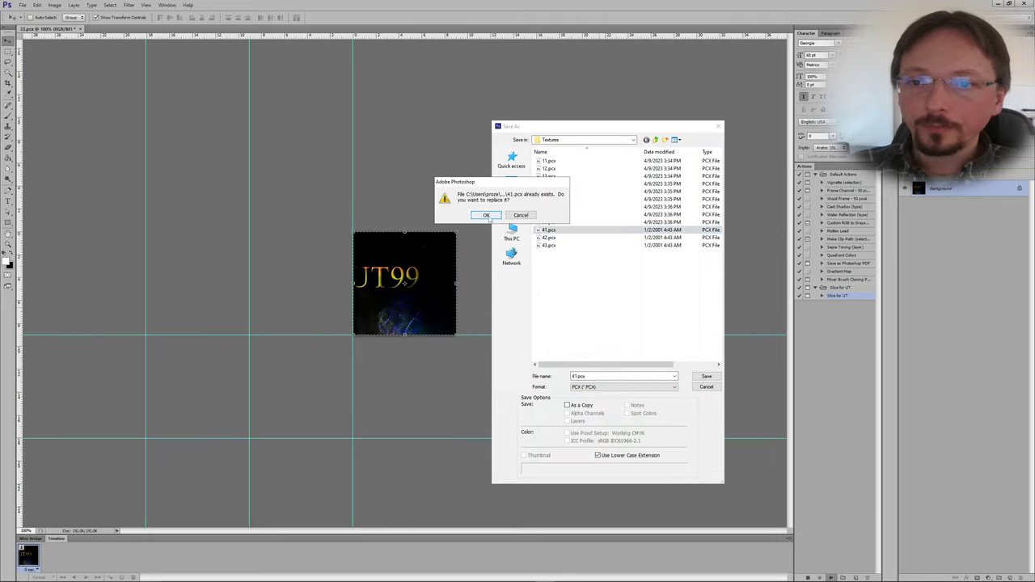
pyautogui.click(486, 215)
pyautogui.click(548, 237)
pyautogui.press('Return')
pyautogui.press('Return')
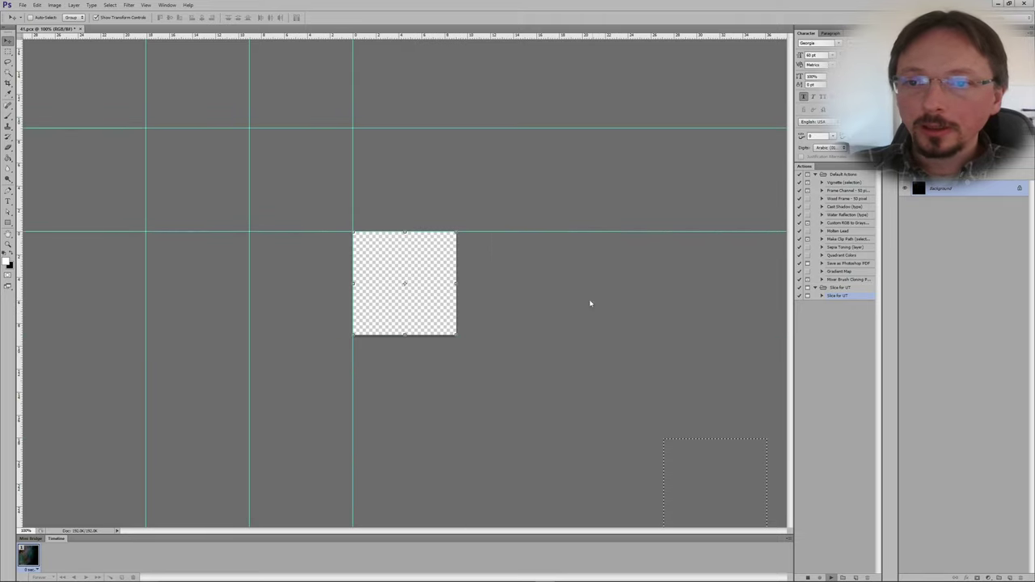
pyautogui.press('Return')
pyautogui.press('Return')
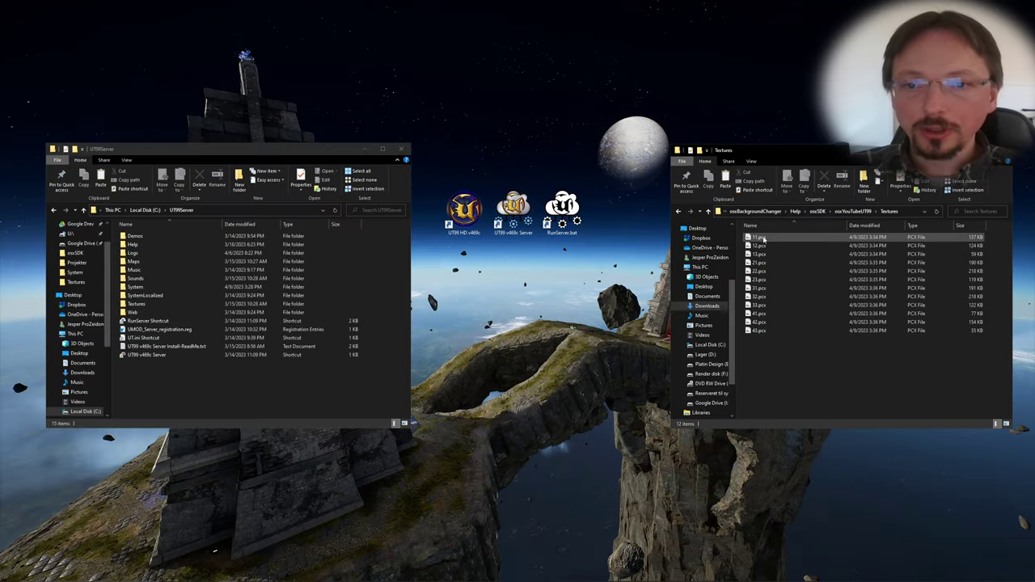
# Step: Open the 11.pcx tile and convert it to Indexed Color
pyautogui.click(763, 239)
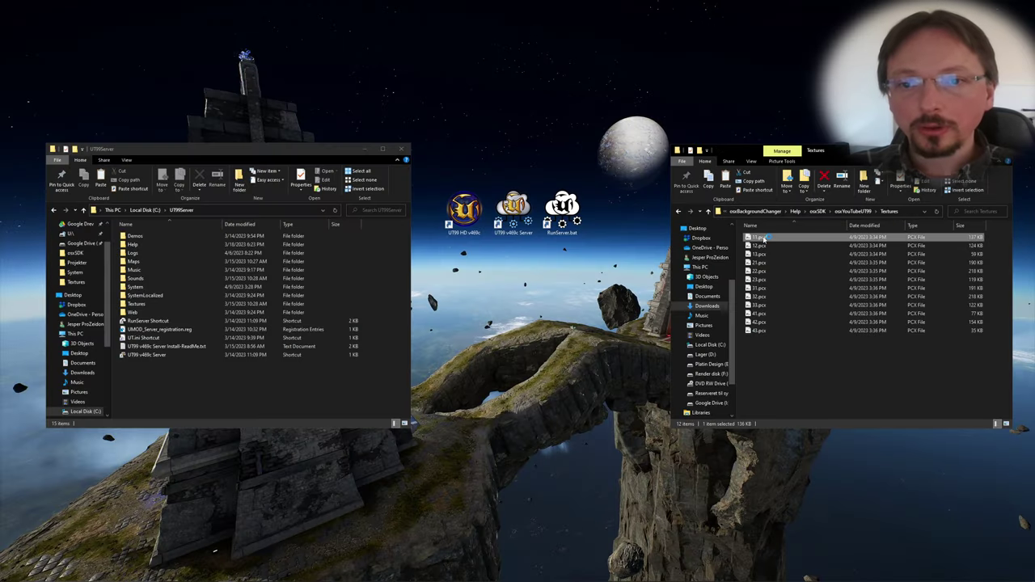
pyautogui.doubleClick(763, 239)
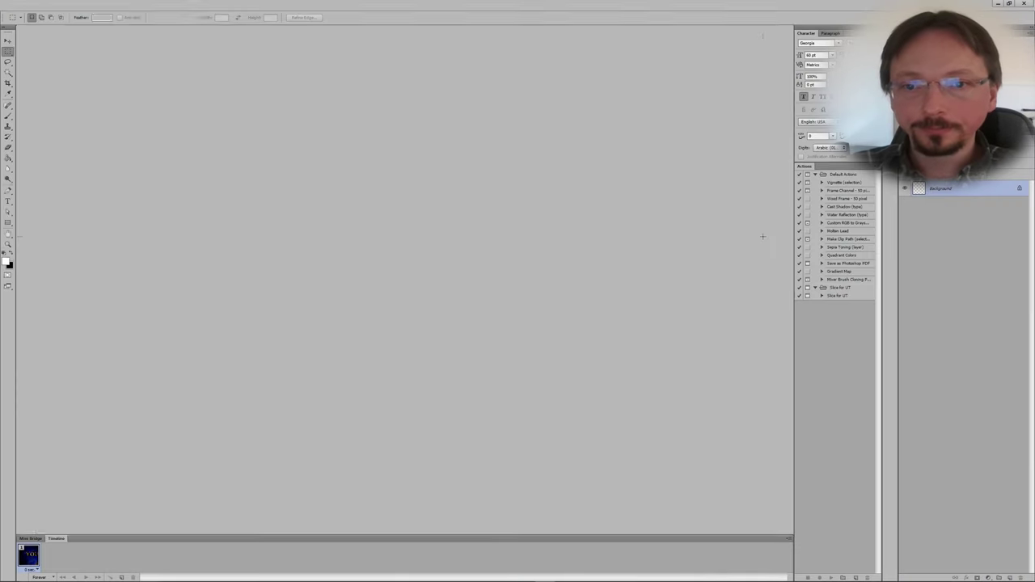
pyautogui.click(8, 41)
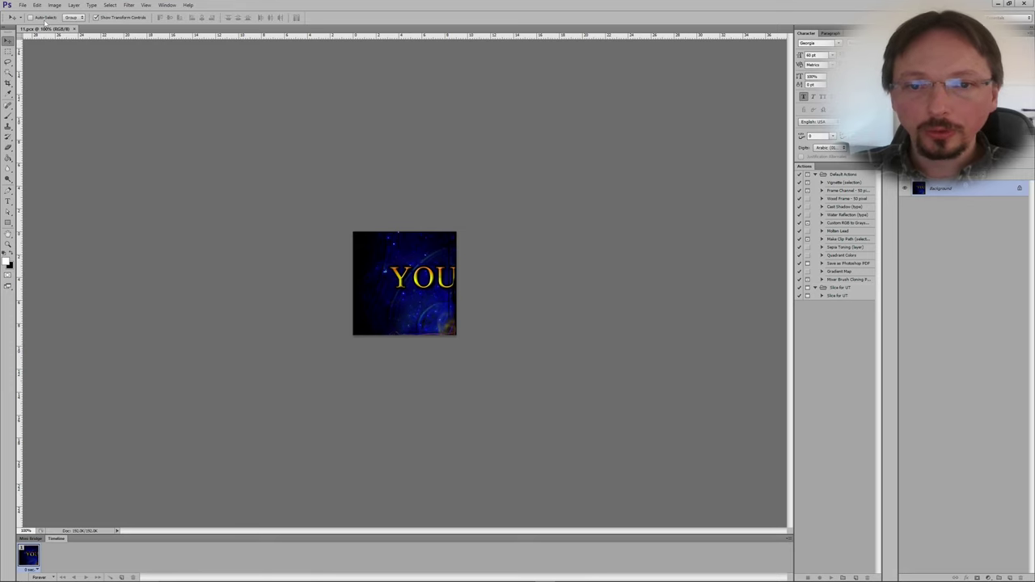
pyautogui.click(55, 5)
pyautogui.moveTo(63, 15)
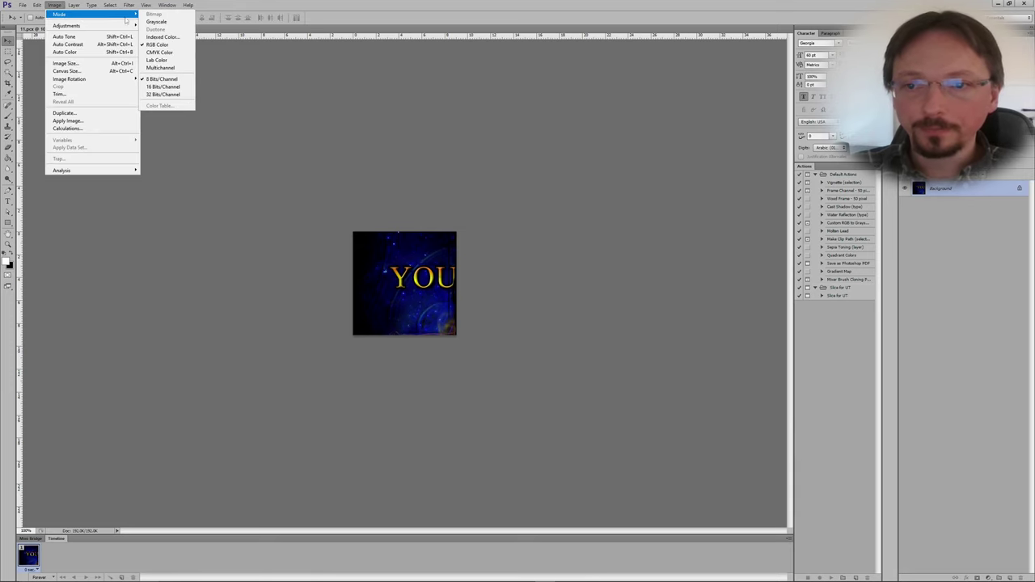
pyautogui.click(162, 36)
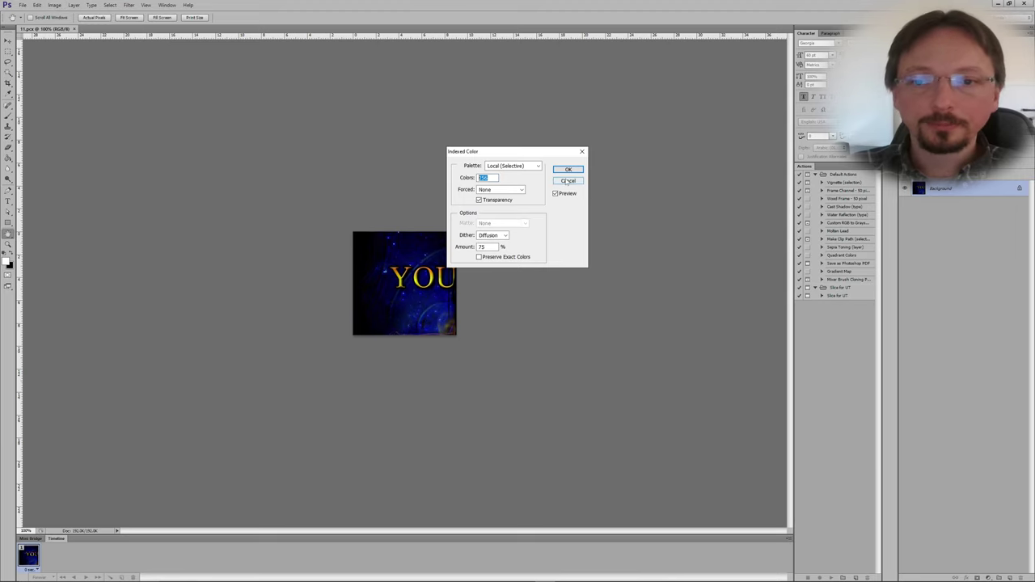
pyautogui.click(569, 170)
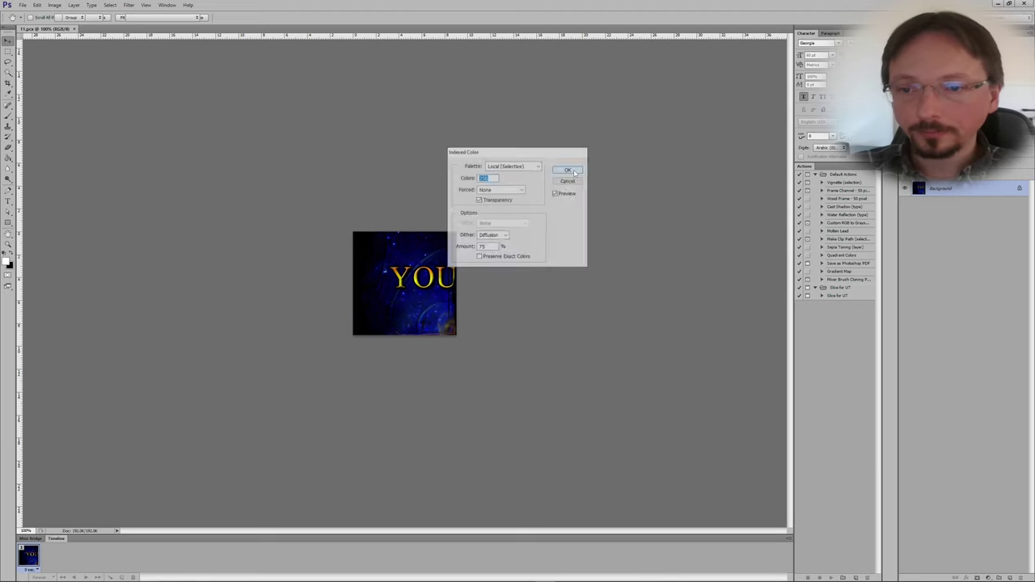
# Step: Save the tile back over 11.pcx in PCX format
pyautogui.click(23, 5)
pyautogui.click(44, 91)
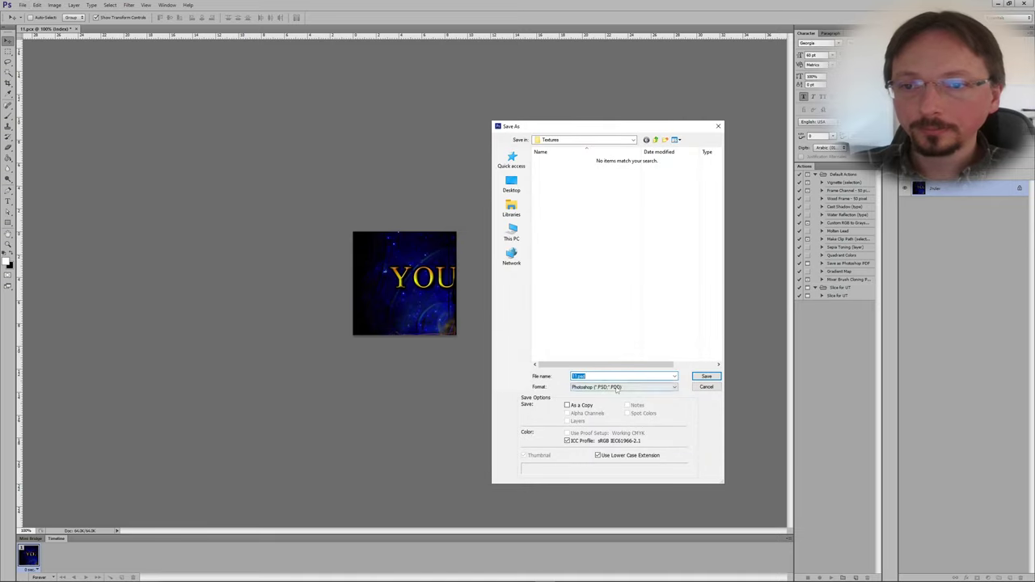
pyautogui.click(623, 388)
pyautogui.click(606, 437)
pyautogui.click(706, 377)
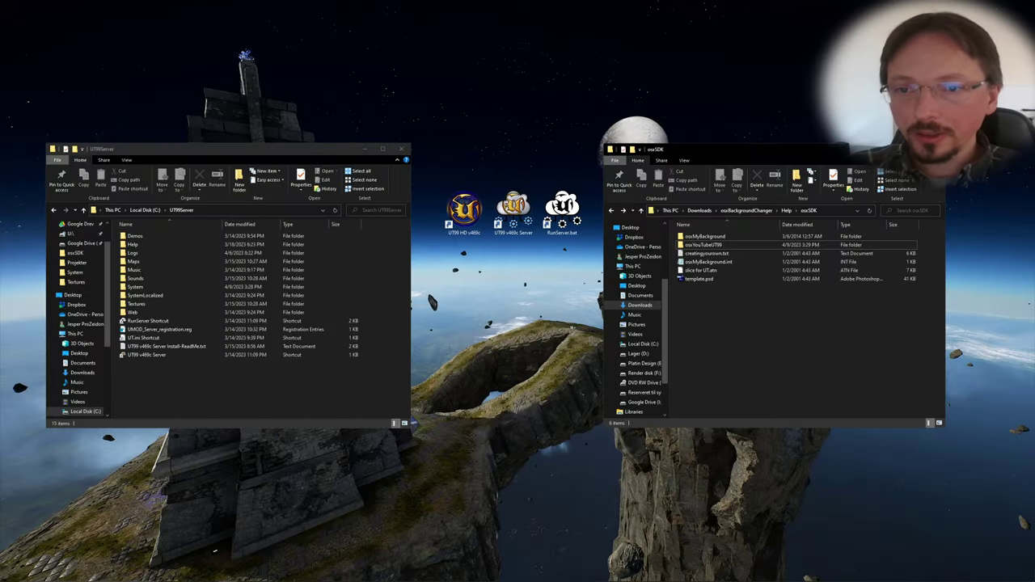
# Step: In osxYouTubeUT99\Classes, rename osxMyBackground.uc to osxYouTubeUT99
pyautogui.doubleClick(704, 245)
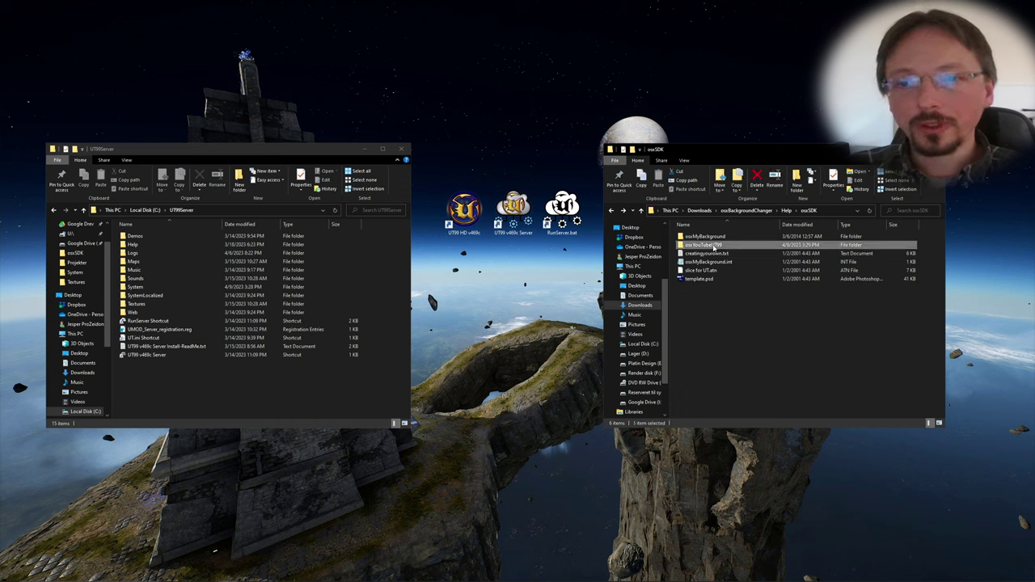
pyautogui.doubleClick(705, 237)
pyautogui.click(707, 236)
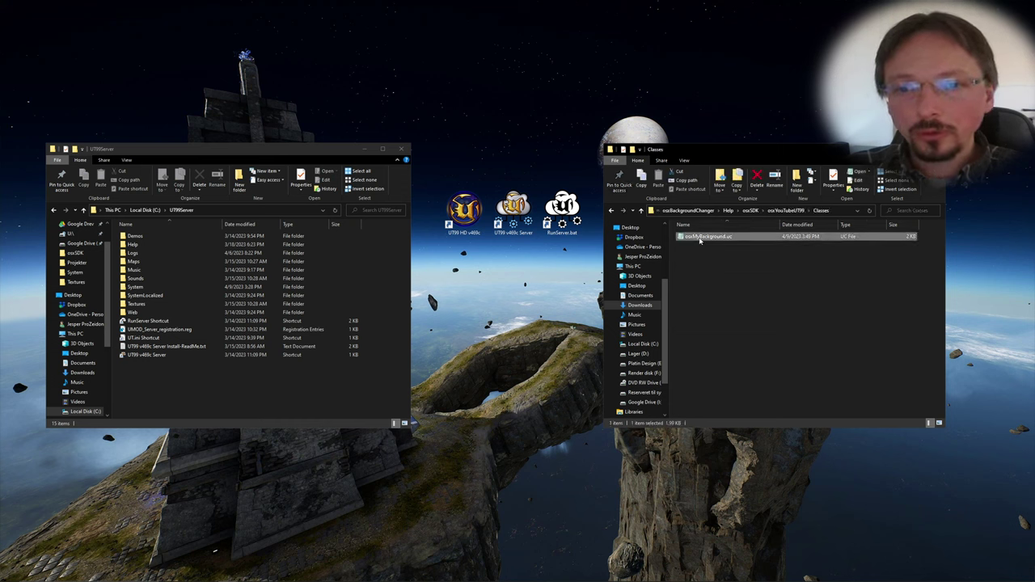
pyautogui.click(700, 238)
pyautogui.write('osxYouTubeUT99')
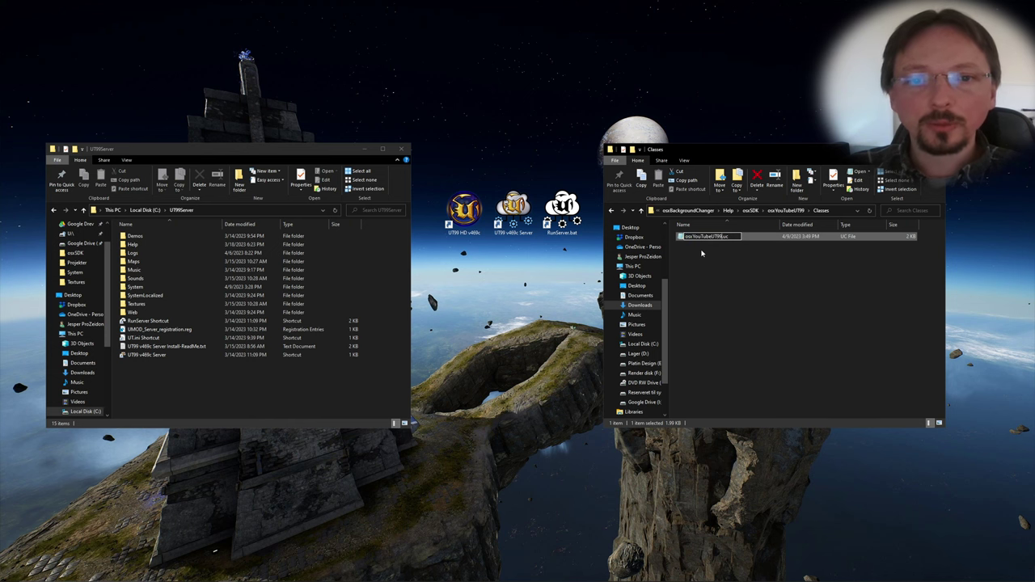
# Step: Rename the class from MyBackground to osxYouTubeUT99 in the class file
pyautogui.hotkey('alt', 'Tab')
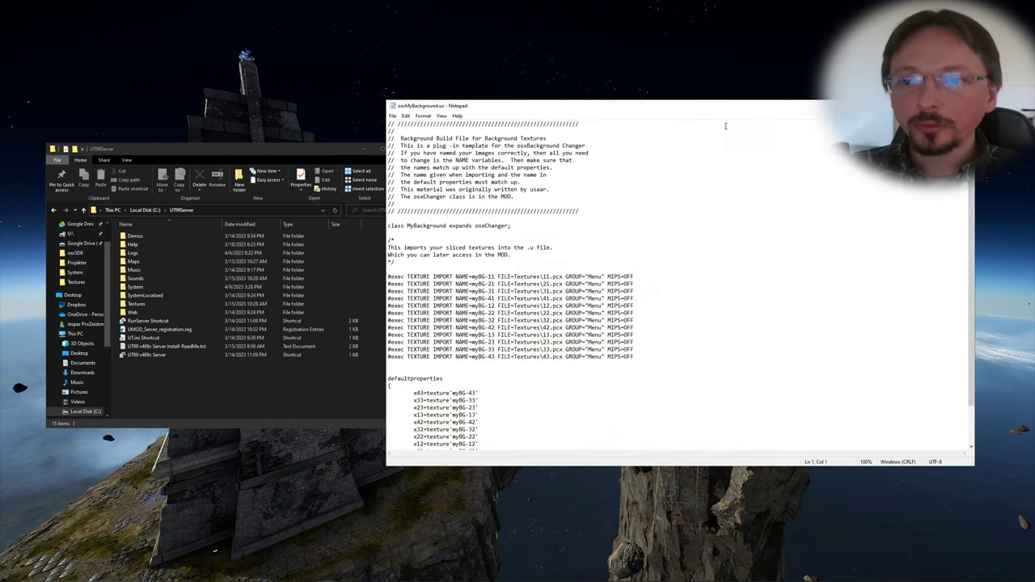
pyautogui.moveTo(407, 227); pyautogui.dragTo(447, 227)
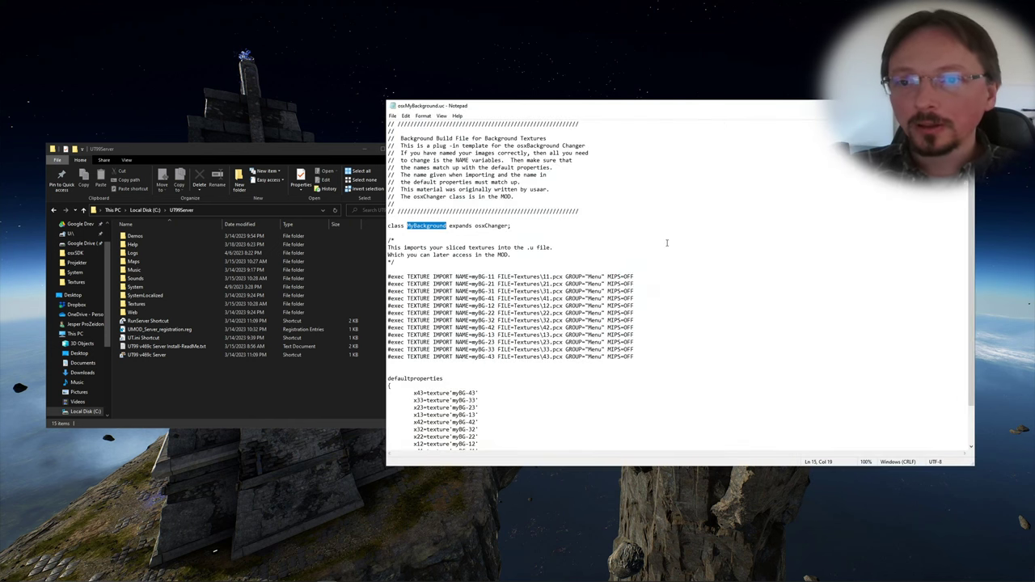
pyautogui.write('osxYouTubeUT99')
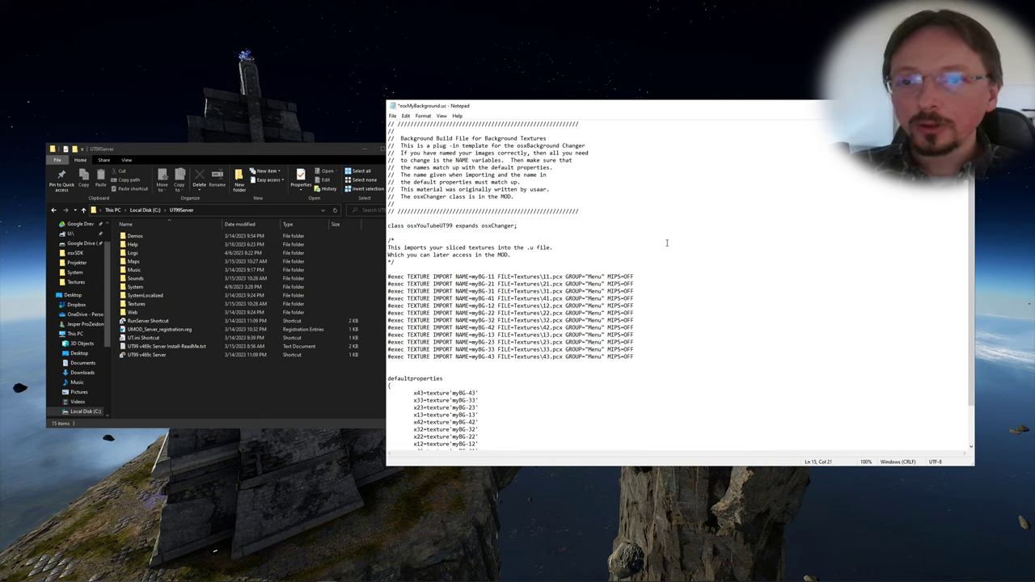
# Step: Select the myBG texture prefix and bring up Replace to swap it for YTUT99
pyautogui.doubleClick(478, 276)
pyautogui.click(407, 115)
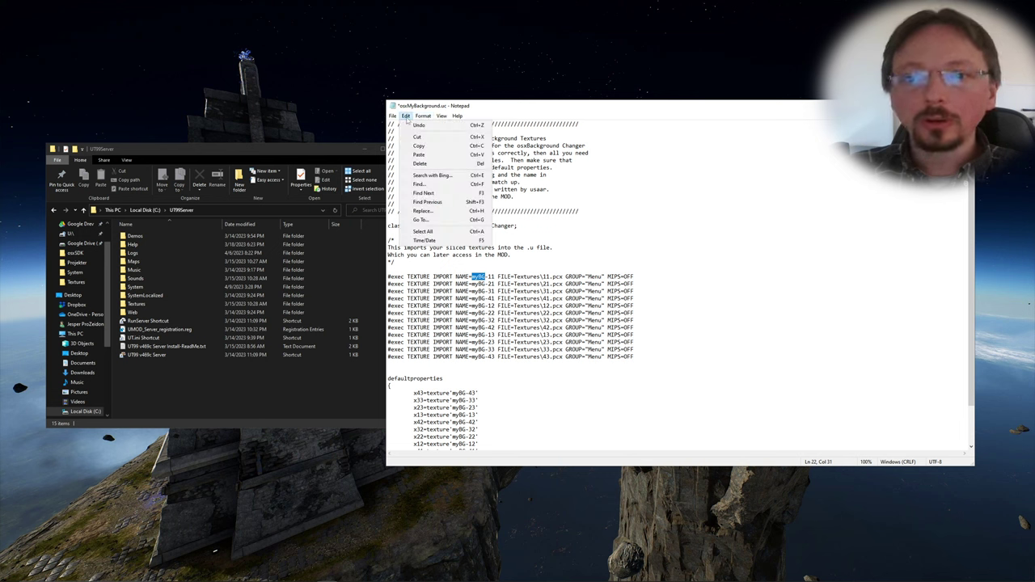
pyautogui.click(428, 195)
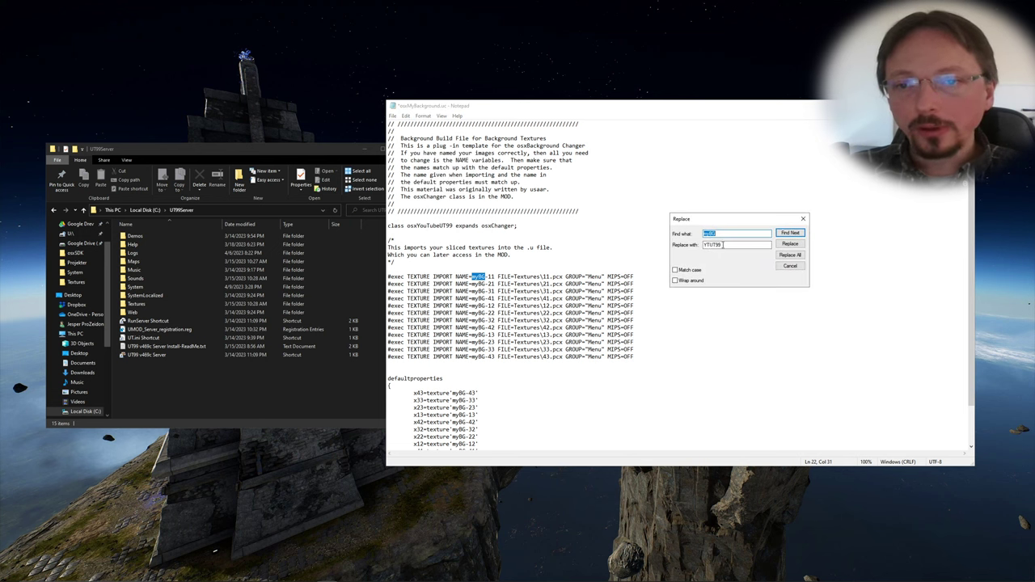
# Step: Replace all myBG occurrences with YTUT99, then save and close the class file
pyautogui.click(724, 246)
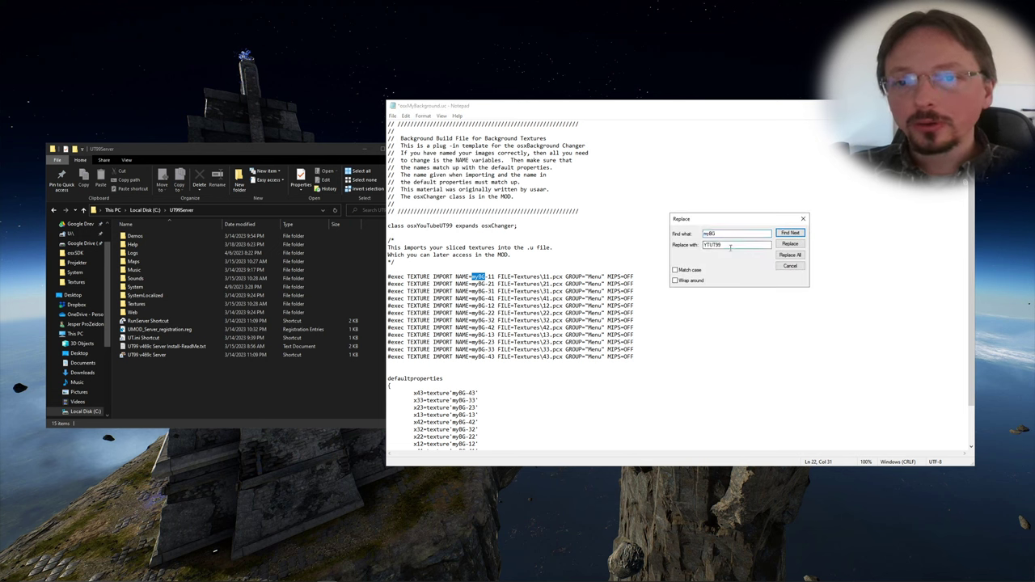
pyautogui.click(794, 255)
pyautogui.click(791, 265)
pyautogui.click(393, 116)
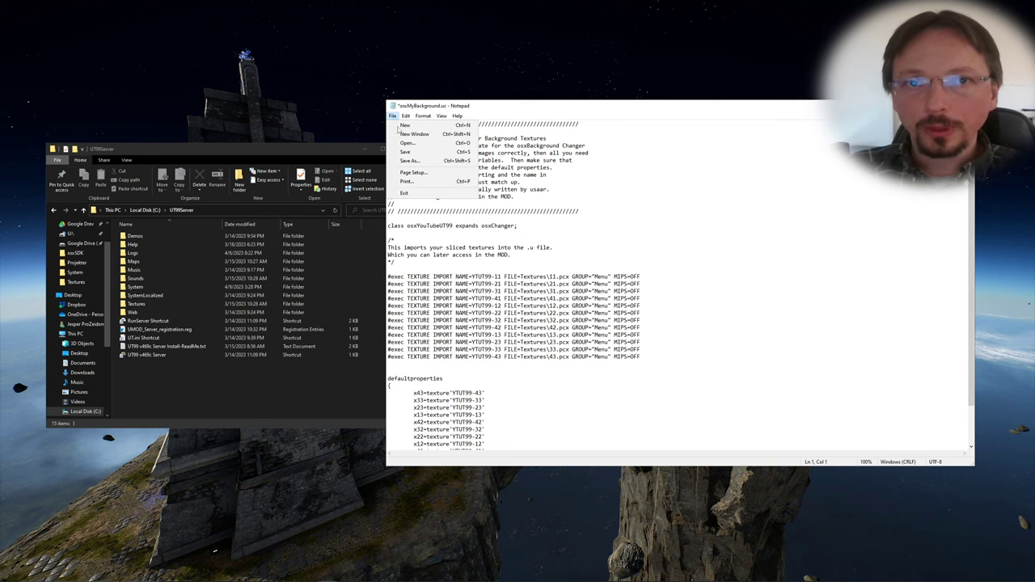
pyautogui.click(404, 151)
pyautogui.hotkey('alt', 'F4')
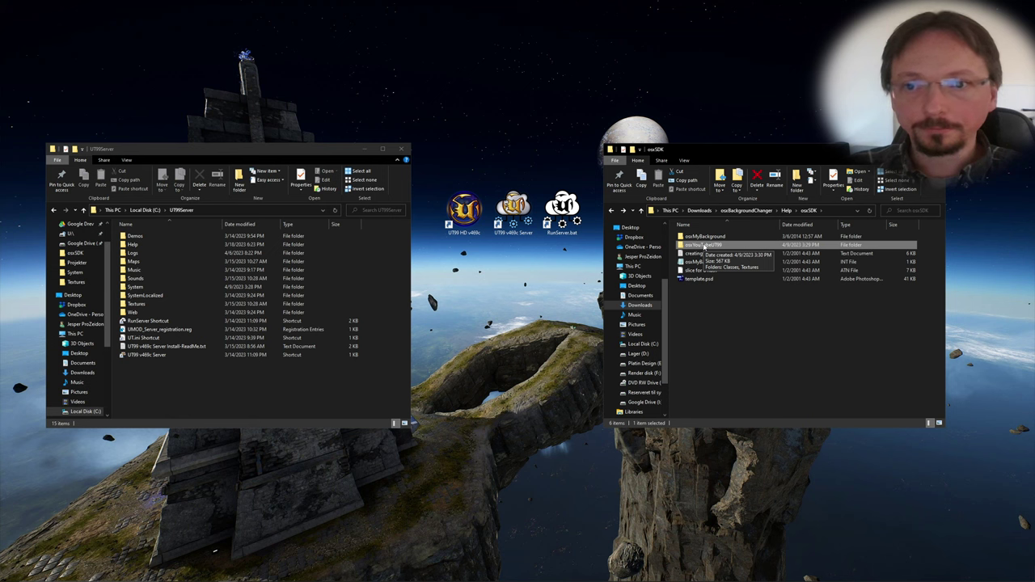
# Step: Paste the osxYouTubeUT99 folder into UT99Server and open System\UnrealTournament.ini in Notepad
pyautogui.click(171, 375)
pyautogui.hotkey('ctrl', 'v')
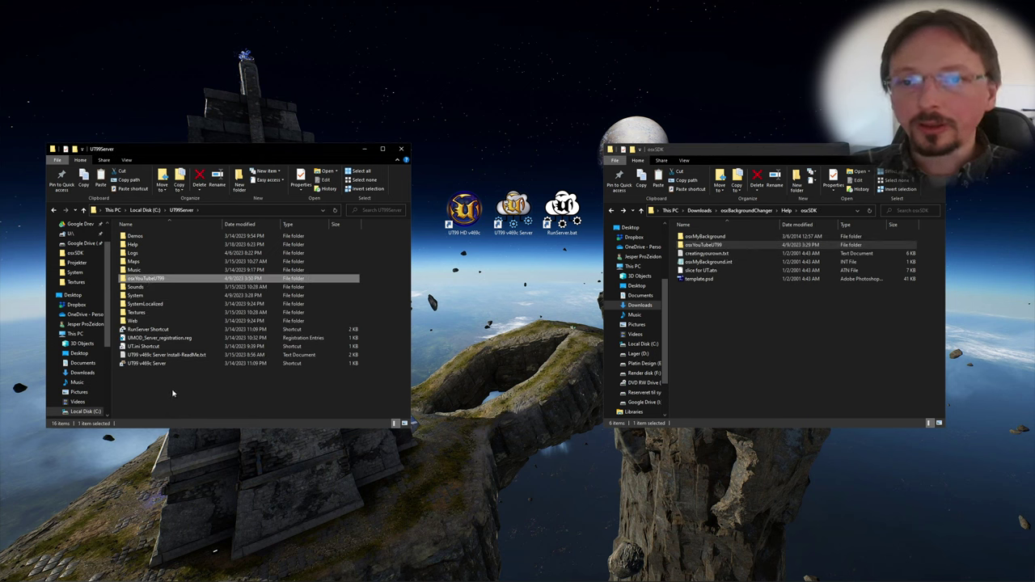
pyautogui.doubleClick(136, 295)
pyautogui.scroll(-10, 171, 330)
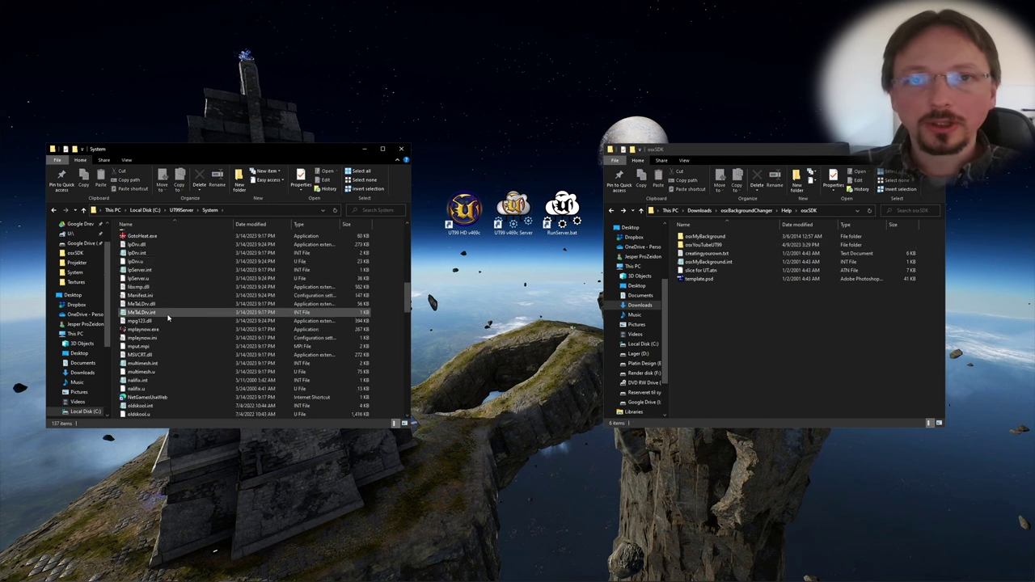
pyautogui.scroll(-8, 171, 330)
pyautogui.doubleClick(179, 372)
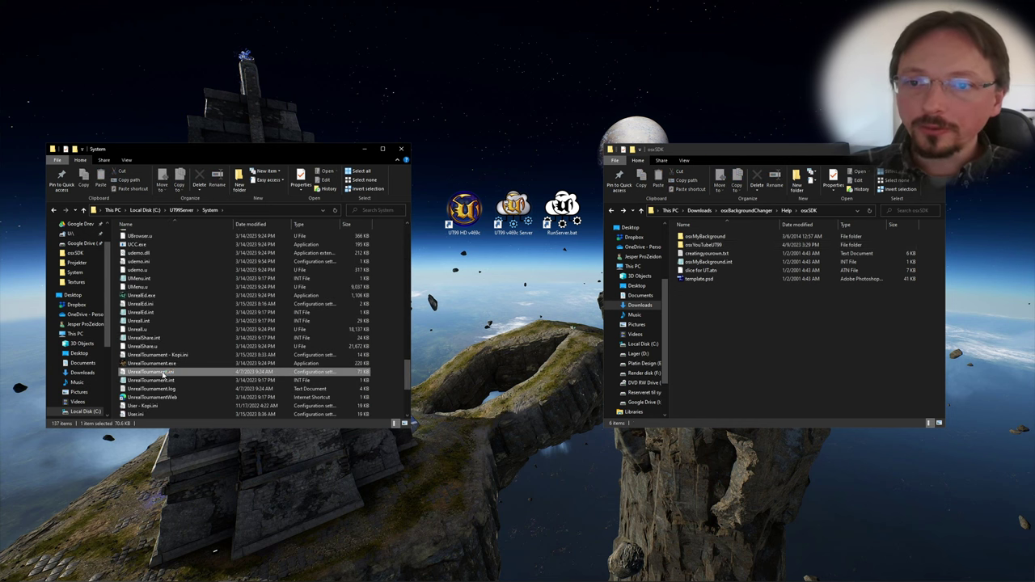
pyautogui.click(405, 115)
# Step: Find the Editor.EditorEngine section in UnrealTournament.ini
pyautogui.click(437, 184)
pyautogui.write('Editor.EditorEngine')
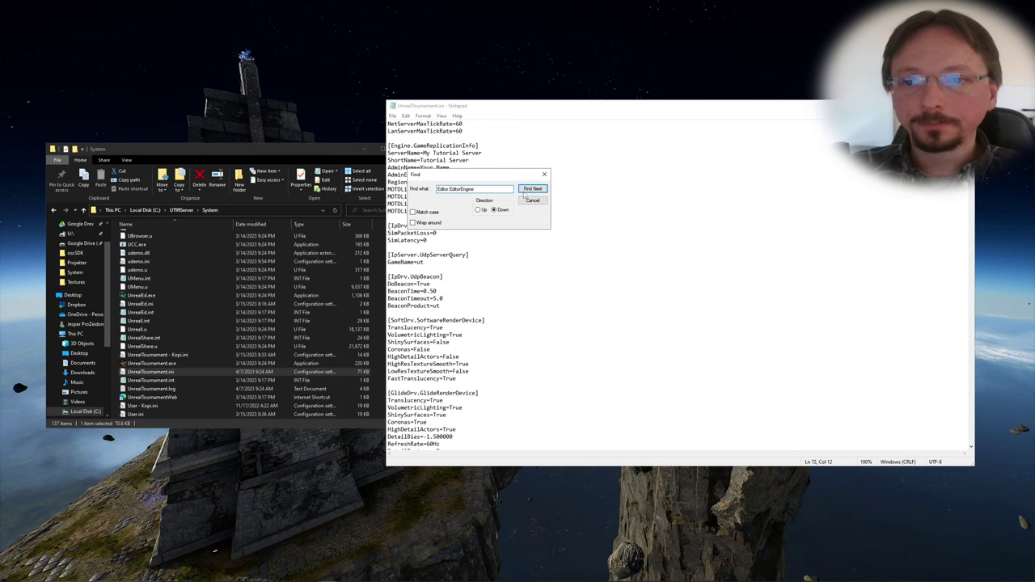
pyautogui.click(532, 189)
pyautogui.click(532, 201)
pyautogui.scroll(-20, 513, 289)
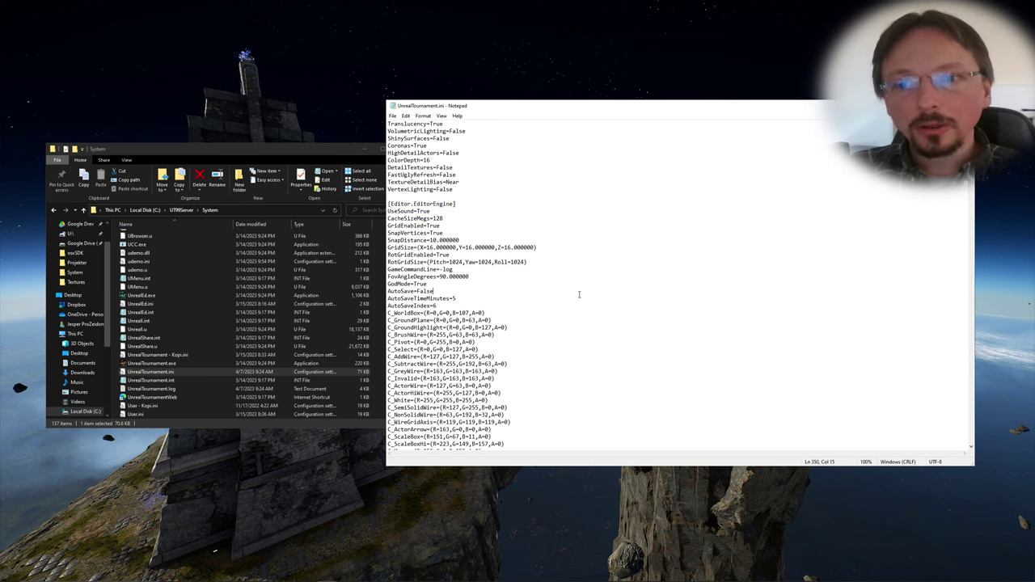
pyautogui.scroll(-3, 555, 308)
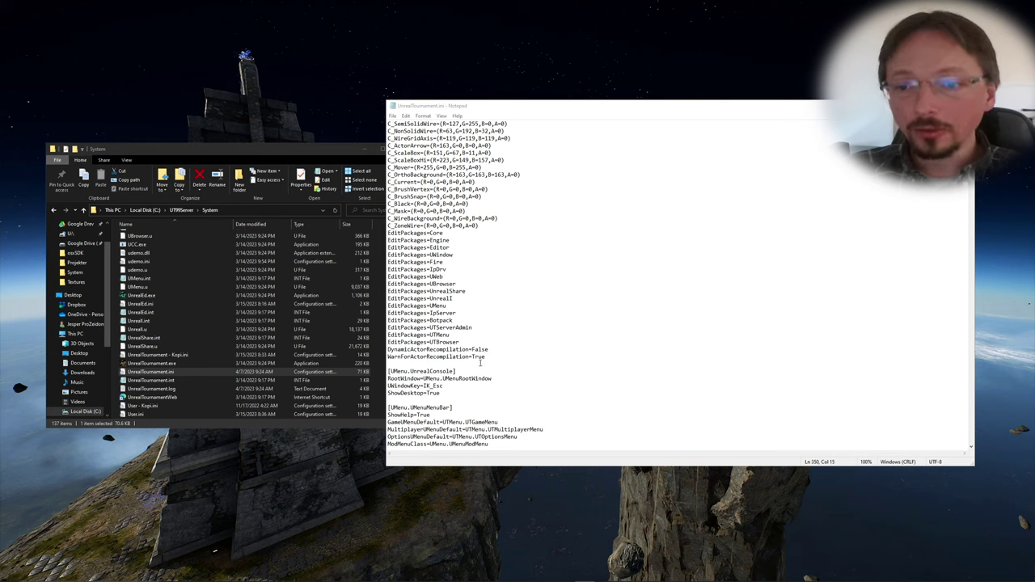
# Step: Add EditPackages=osxBackgroundChanger and EditPackages=osxYouTubeUT99 after the UTBrowser line, then save
pyautogui.click(389, 349)
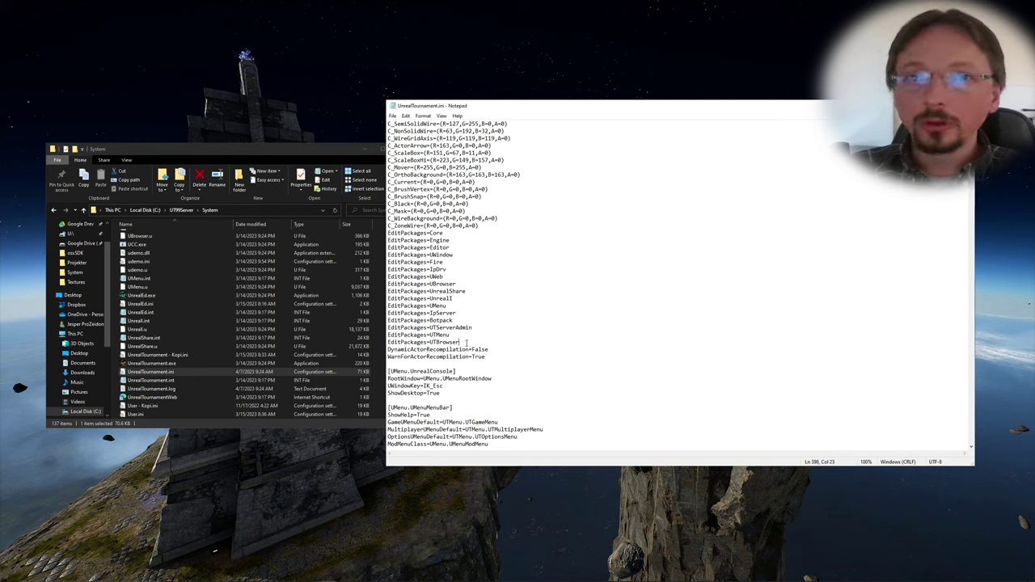
pyautogui.press('Return')
pyautogui.write('EditPackages=osxBackgroundChanger EditPackages=osxYouTubeUT99')
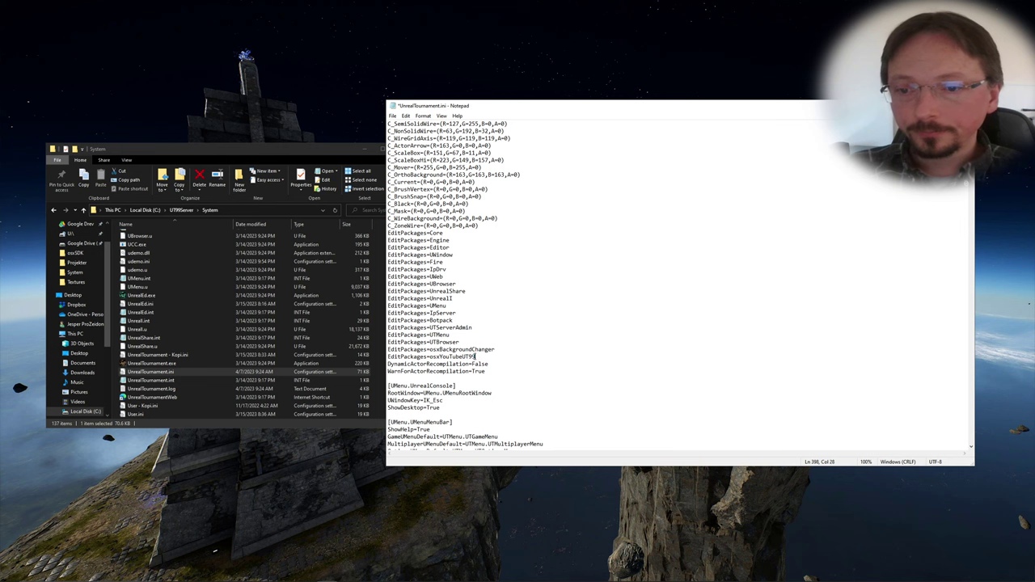
pyautogui.moveTo(388, 349); pyautogui.dragTo(495, 357)
pyautogui.click(500, 373)
pyautogui.press('BackSpace')
pyautogui.press('BackSpace')
pyautogui.press('BackSpace')
pyautogui.press('BackSpace')
pyautogui.press('BackSpace')
pyautogui.write('True')
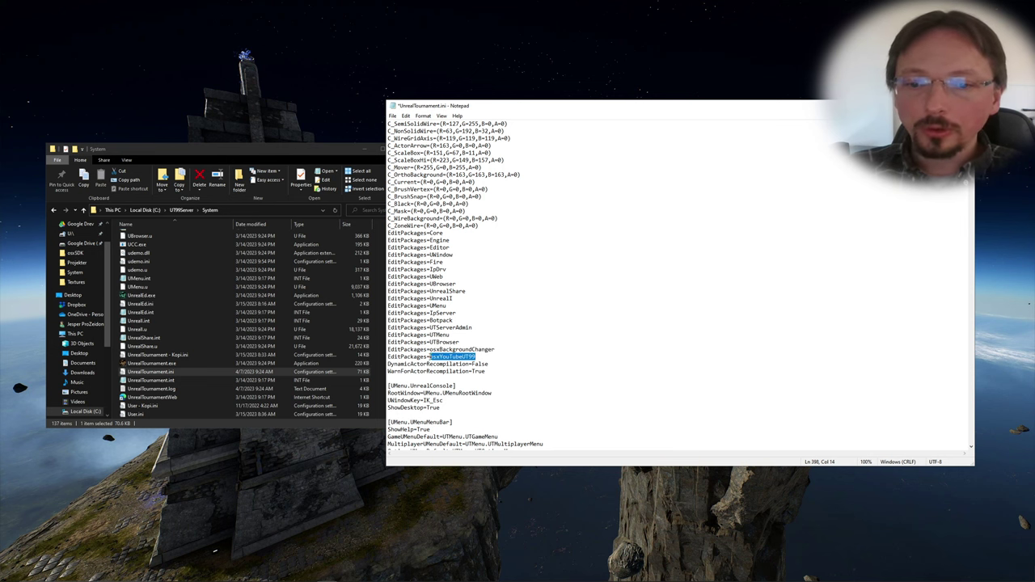
pyautogui.hotkey('alt', 'f')
# Step: Finish saving the ini file and open Command Prompt from Windows search
pyautogui.press('s')
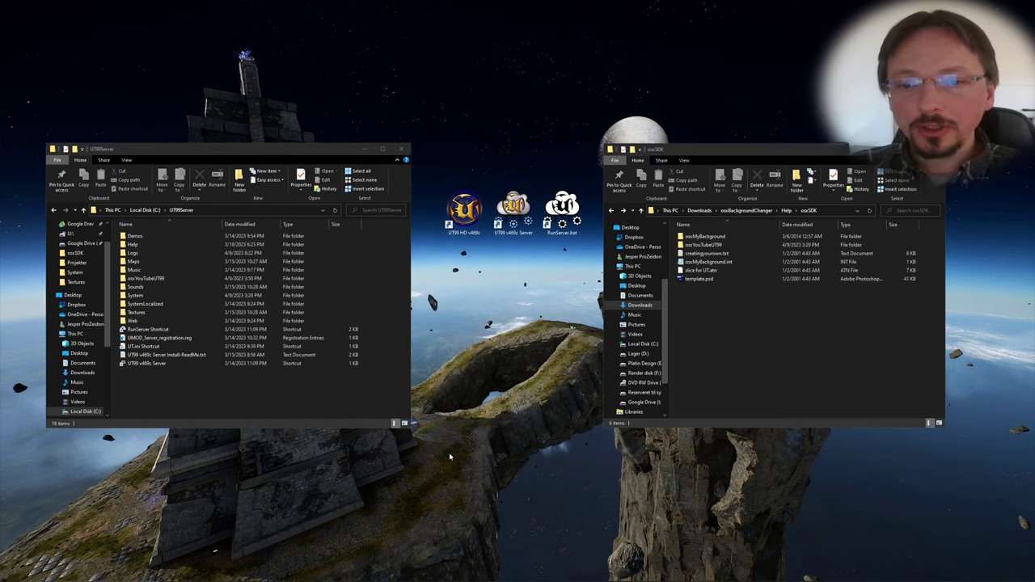
pyautogui.click(76, 575)
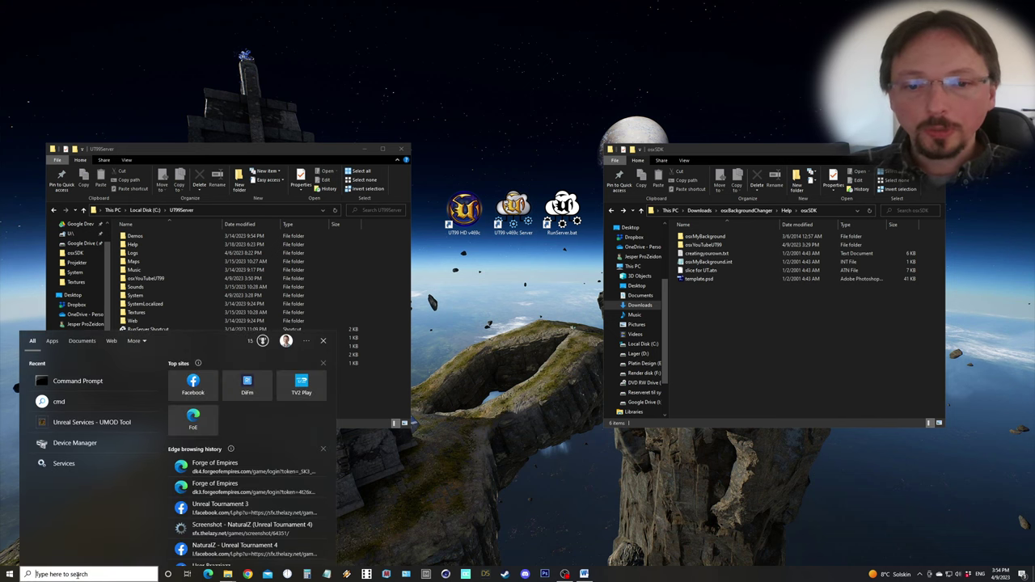
pyautogui.write('cdm')
pyautogui.click(72, 376)
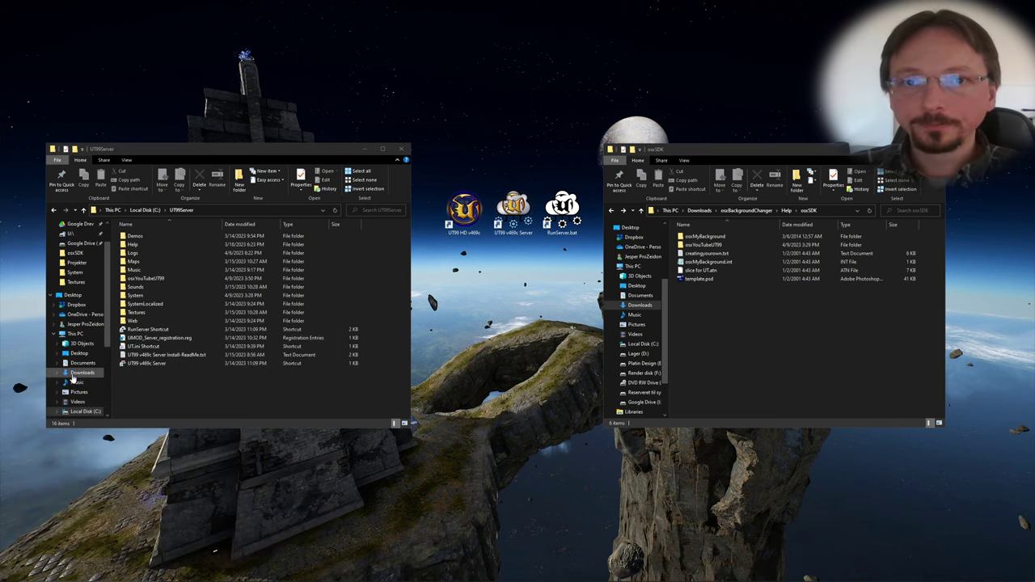
pyautogui.moveTo(294, 121); pyautogui.dragTo(517, 173)
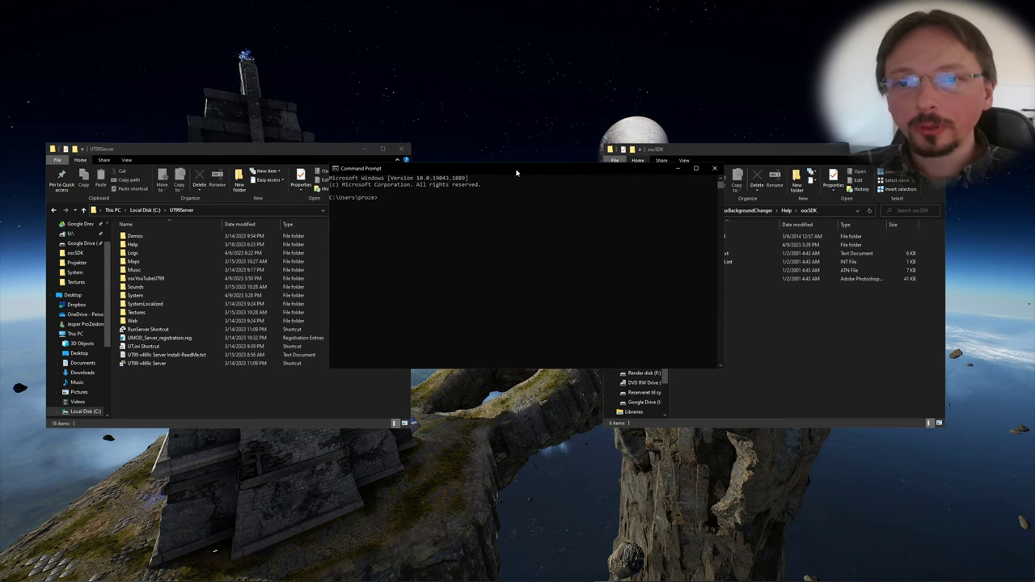
# Step: Run cd C:\UT99Server\System and ucc make, compiling with 0 errors, then close the window
pyautogui.write('cd')
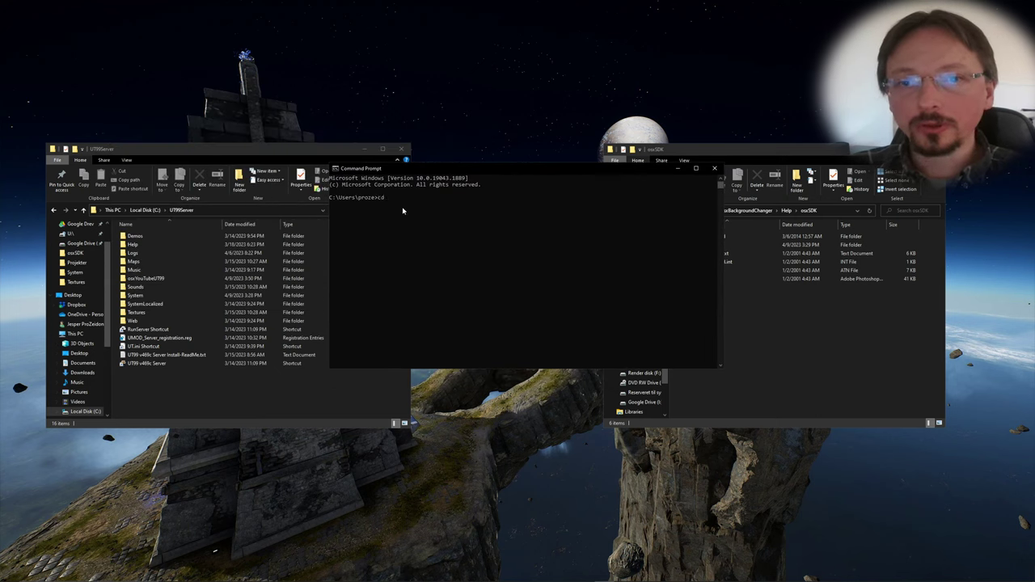
pyautogui.write('C:\\UT99Server\\System')
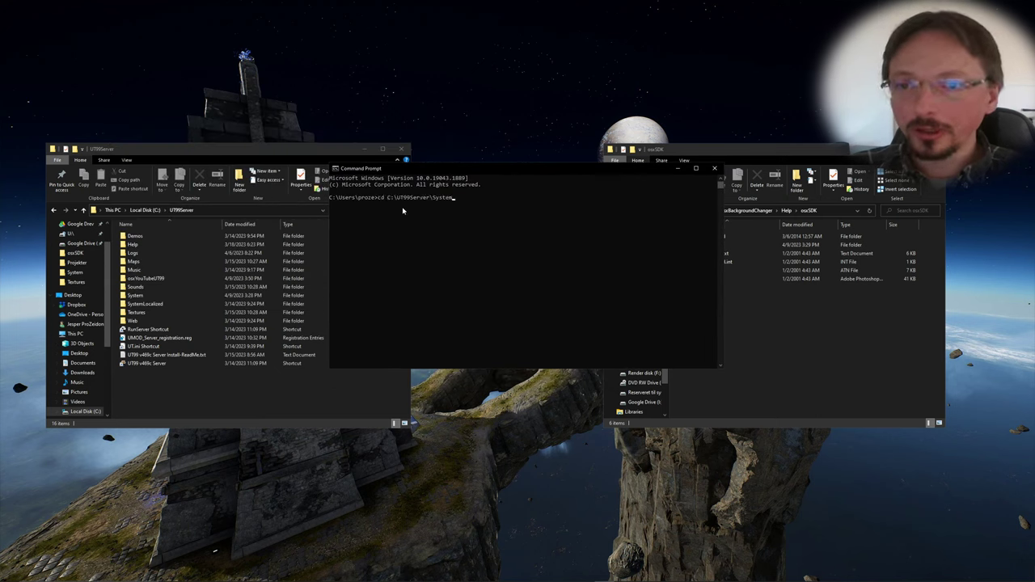
pyautogui.press('Return')
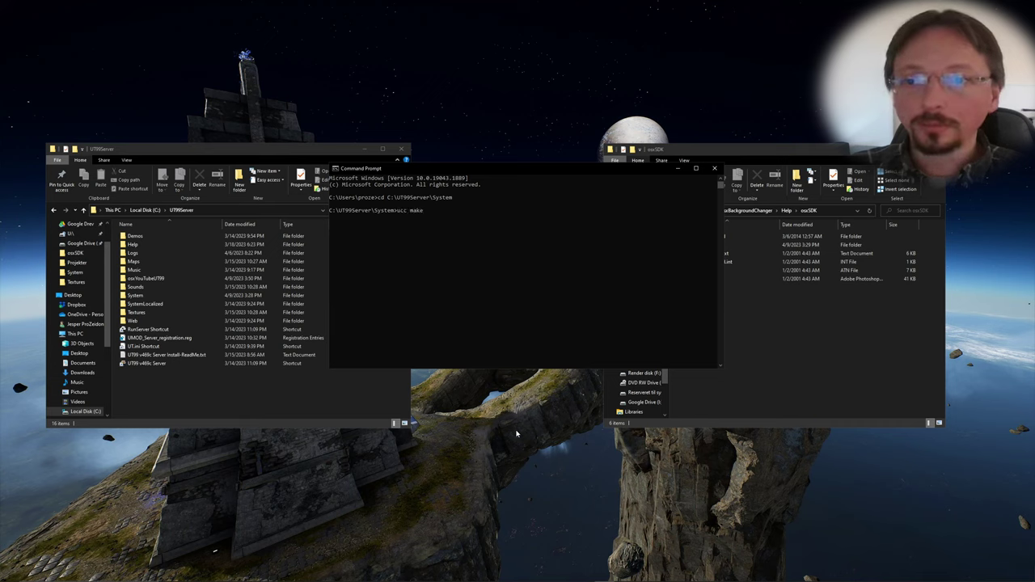
pyautogui.press('Return')
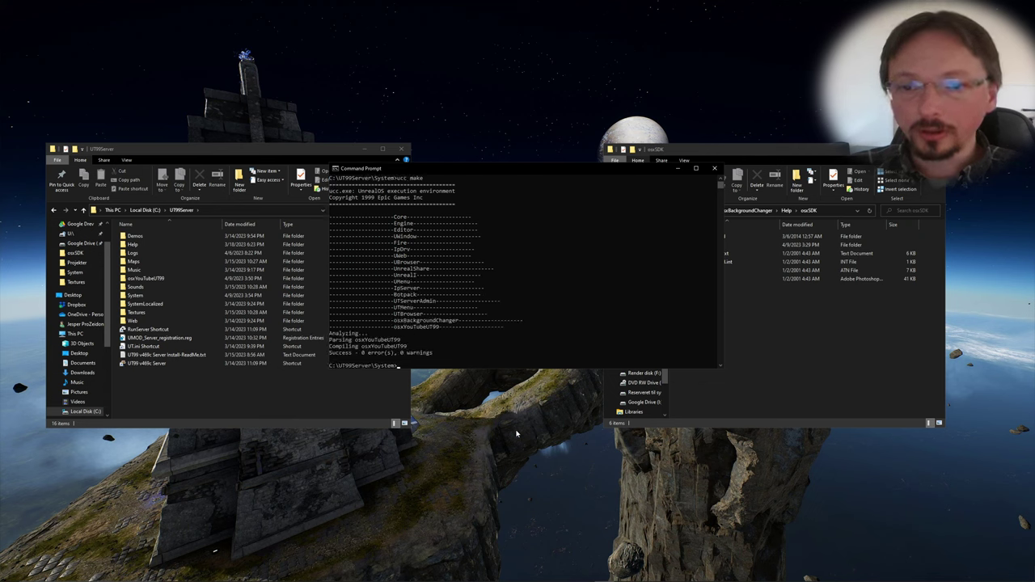
pyautogui.click(714, 168)
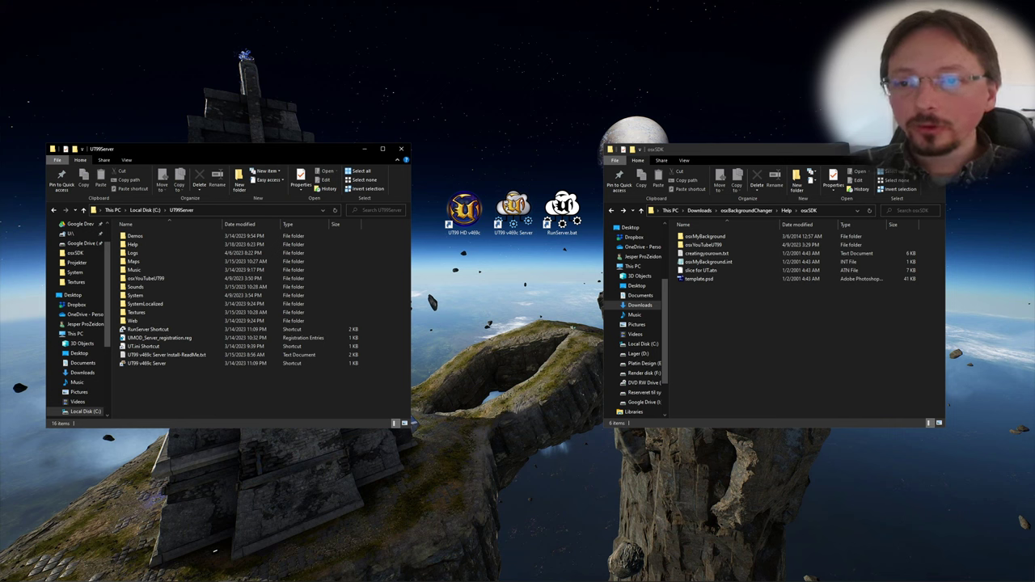
# Step: Open UT99Server's System folder and check the compiled osxYouTubeUT99.u file
pyautogui.doubleClick(141, 295)
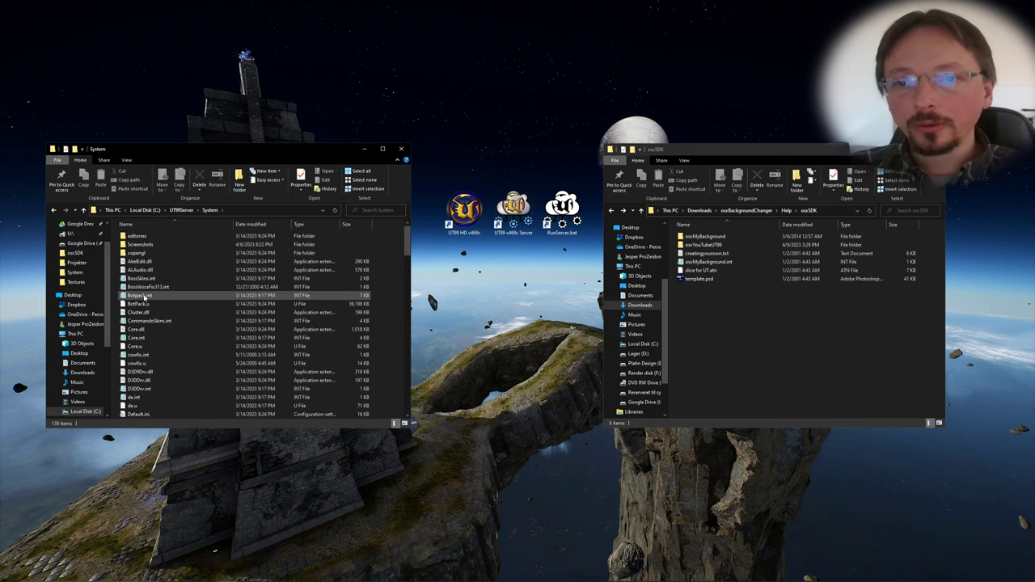
pyautogui.scroll(-4, 143, 299)
pyautogui.scroll(-15, 144, 297)
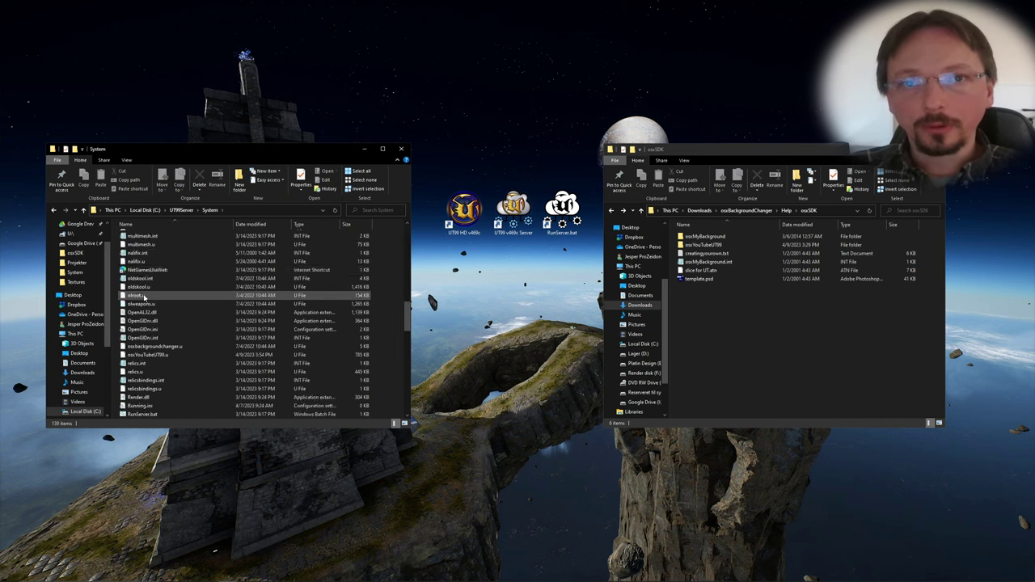
pyautogui.click(156, 278)
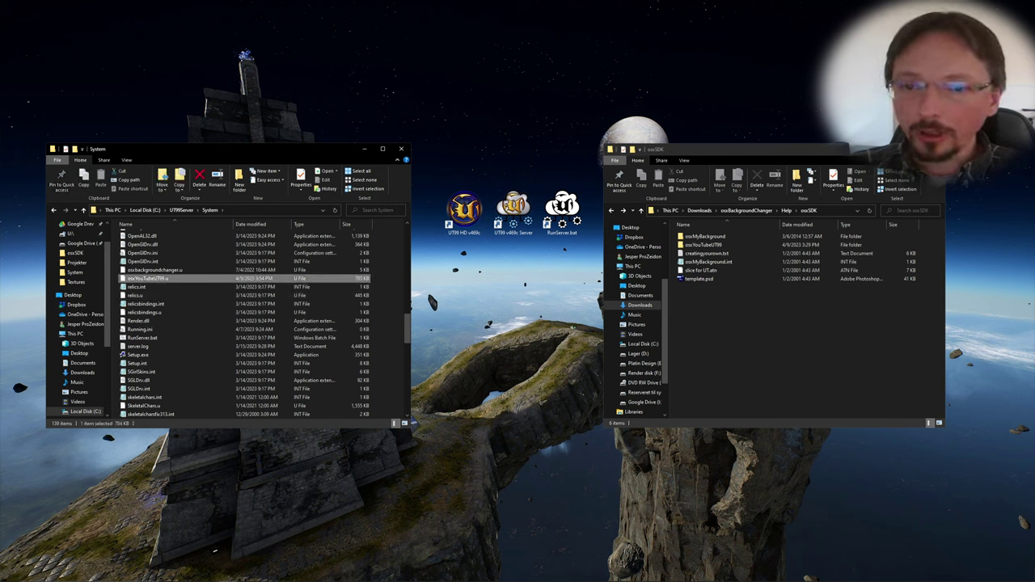
# Step: Copy osxMyBackground.int into System, rename it osxYouTubeUT99.int, and open it in Notepad
pyautogui.click(708, 262)
pyautogui.click(137, 287)
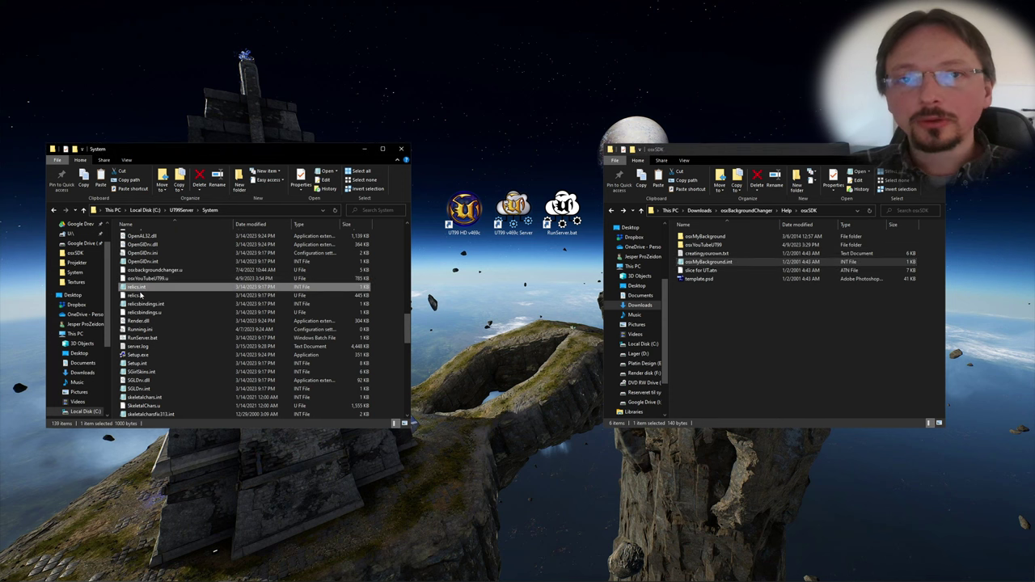
pyautogui.hotkey('ctrl', 'v')
pyautogui.click(146, 287)
pyautogui.click(146, 287)
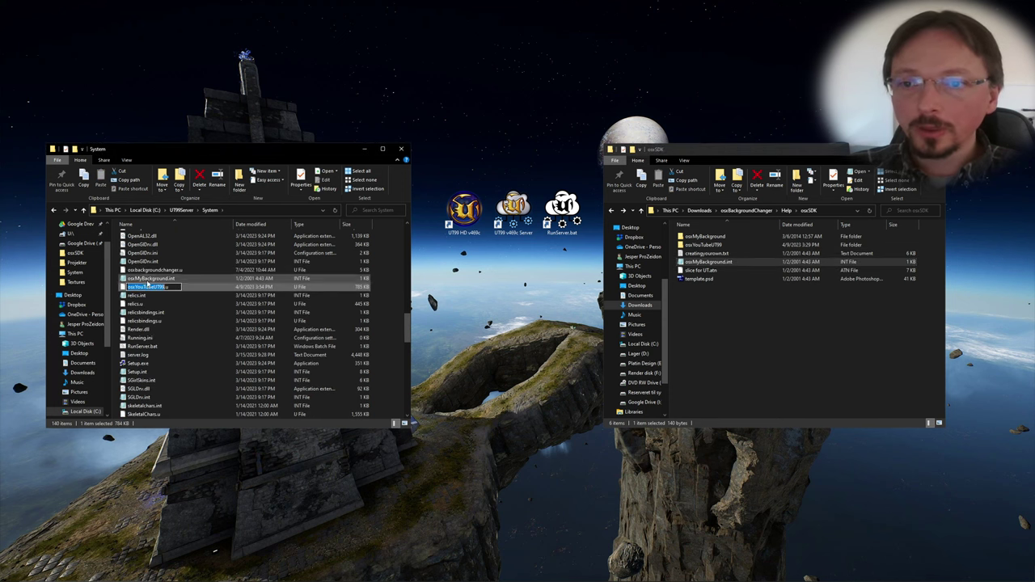
pyautogui.hotkey('ctrl', 'c')
pyautogui.click(150, 278)
pyautogui.press('F2')
pyautogui.hotkey('ctrl', 'v')
pyautogui.press('Return')
pyautogui.press('Return')
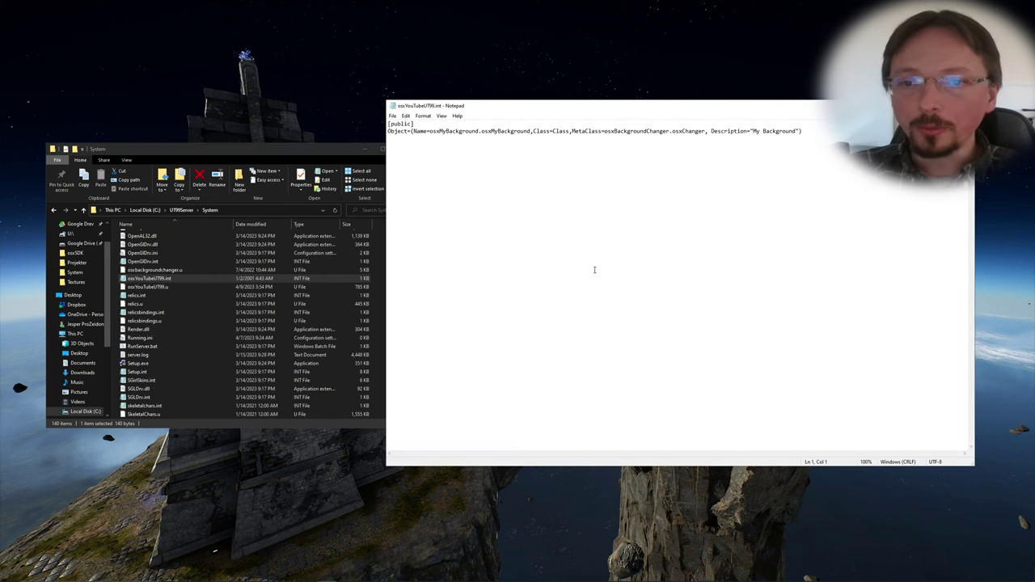
# Step: Change both osxMyBackground names to osxYouTubeUT99 and the description to Youtube-UT99
pyautogui.moveTo(430, 130); pyautogui.dragTo(526, 131)
pyautogui.hotkey('ctrl', 'v')
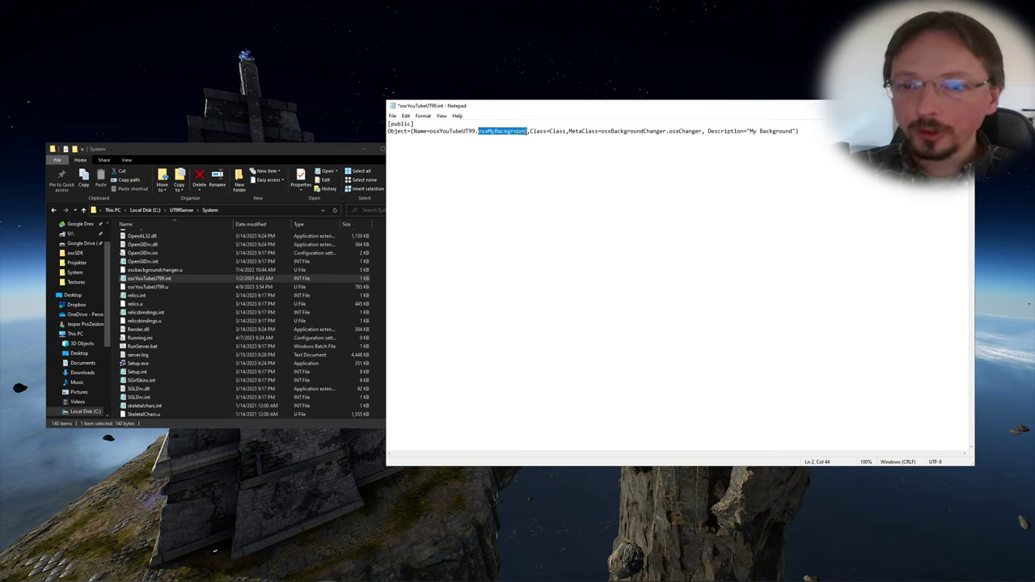
pyautogui.hotkey('ctrl', 'v')
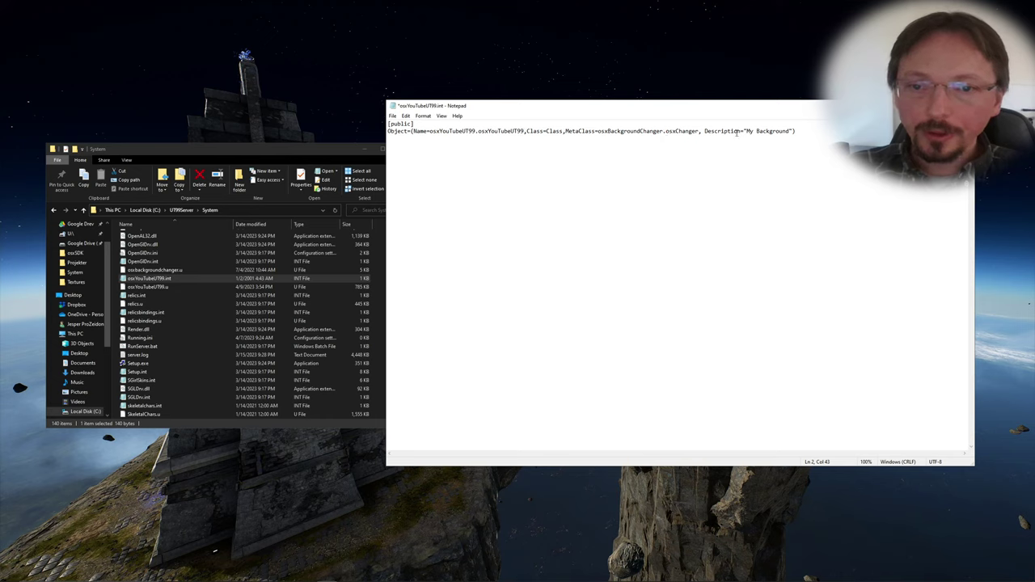
pyautogui.moveTo(747, 131); pyautogui.dragTo(789, 131)
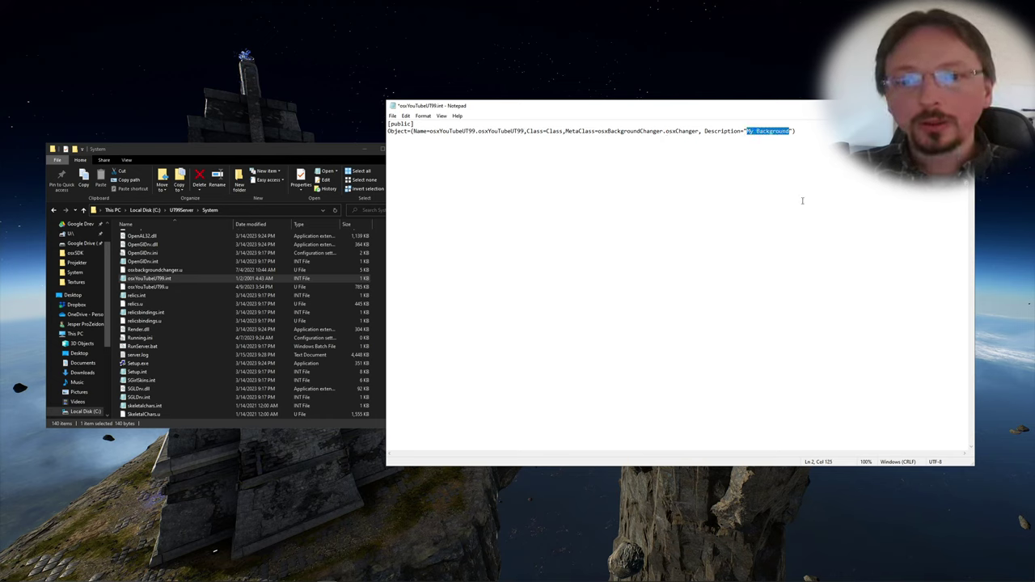
pyautogui.write('UT')
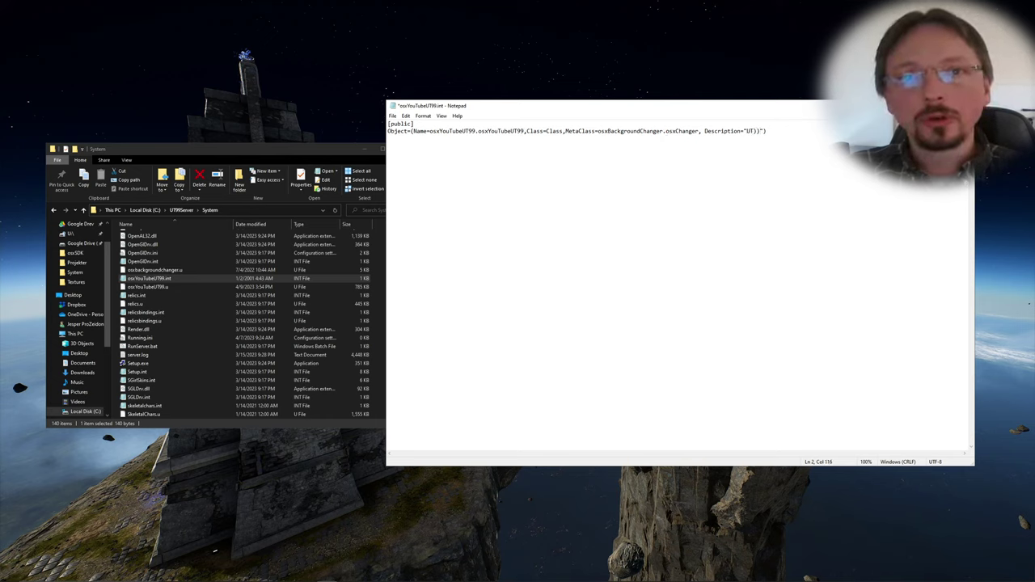
pyautogui.write('9')
pyautogui.write('Youtube-')
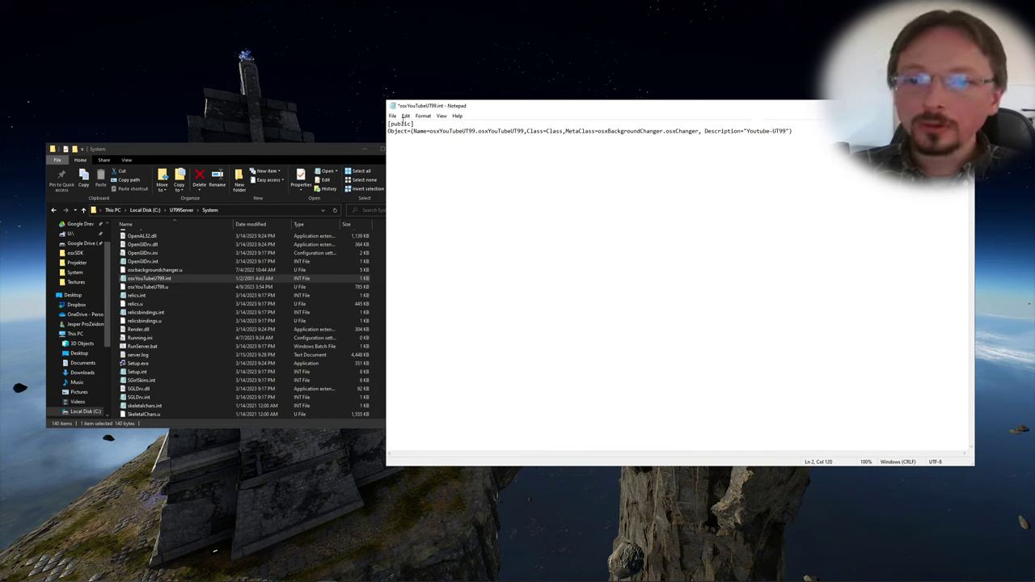
# Step: Save osxYouTubeUT99.int and close Notepad
pyautogui.click(393, 116)
pyautogui.click(406, 152)
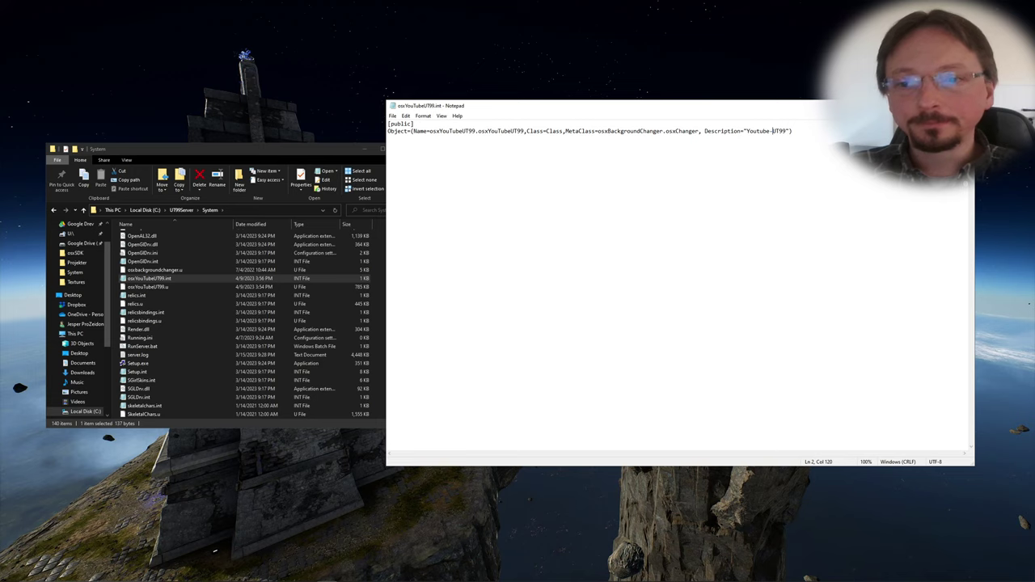
pyautogui.hotkey('alt', 'F4')
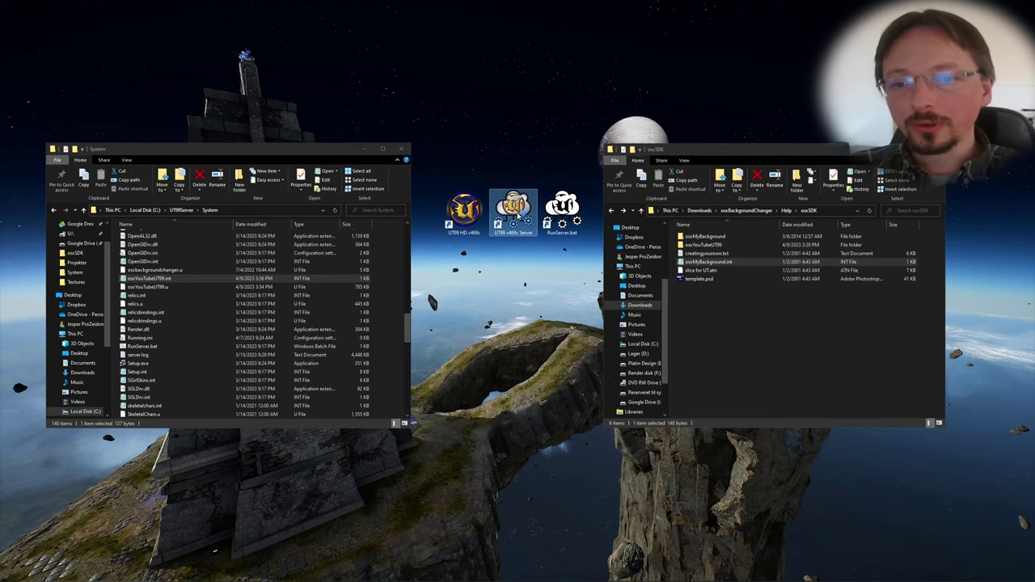
# Step: Launch Unreal Tournament from the UT99 Server icon and bring up the game's options list
pyautogui.doubleClick(518, 215)
pyautogui.click(571, 304)
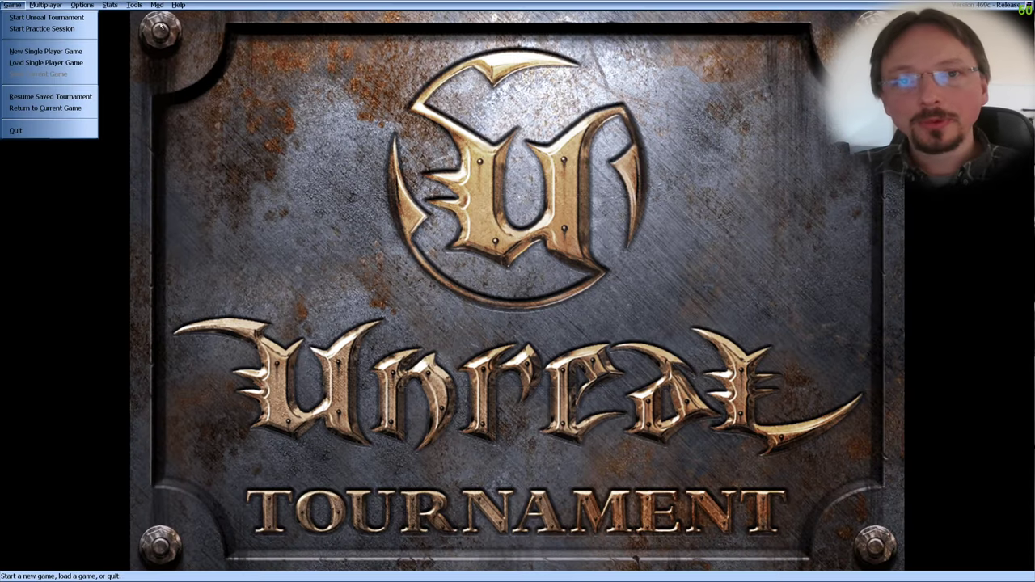
pyautogui.click(82, 5)
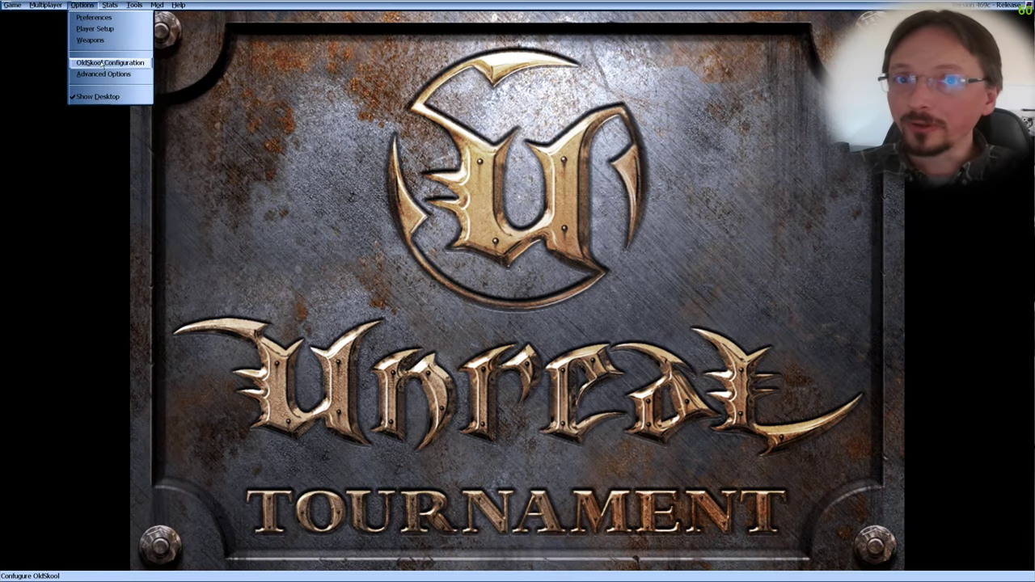